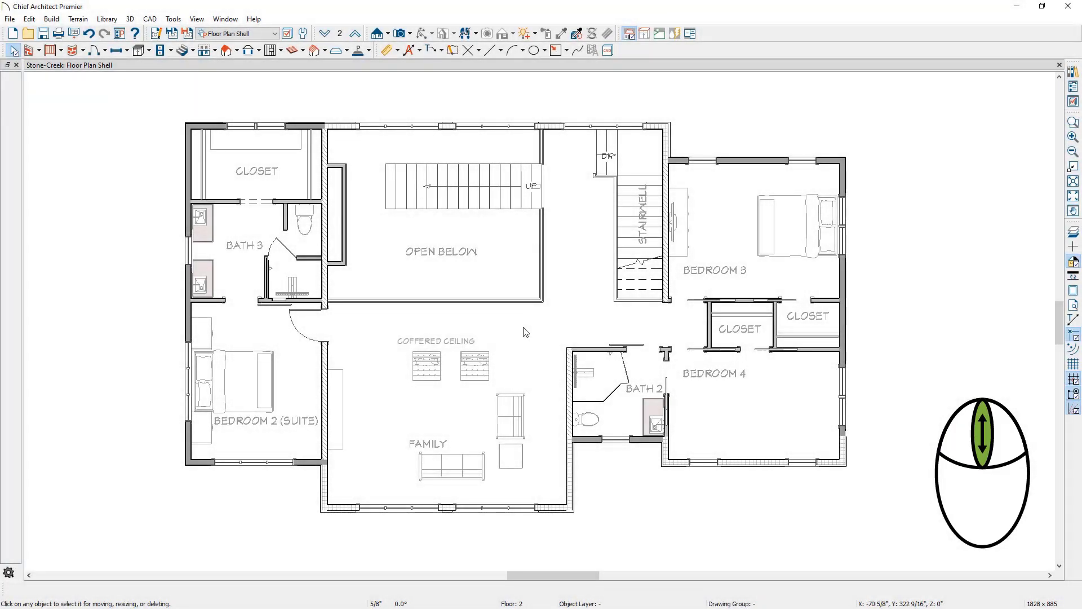
- Zoom in and out on the house plan, then pan it up and to the left
scroll(523, 332, "up", 3)
scroll(524, 331, "down", 3)
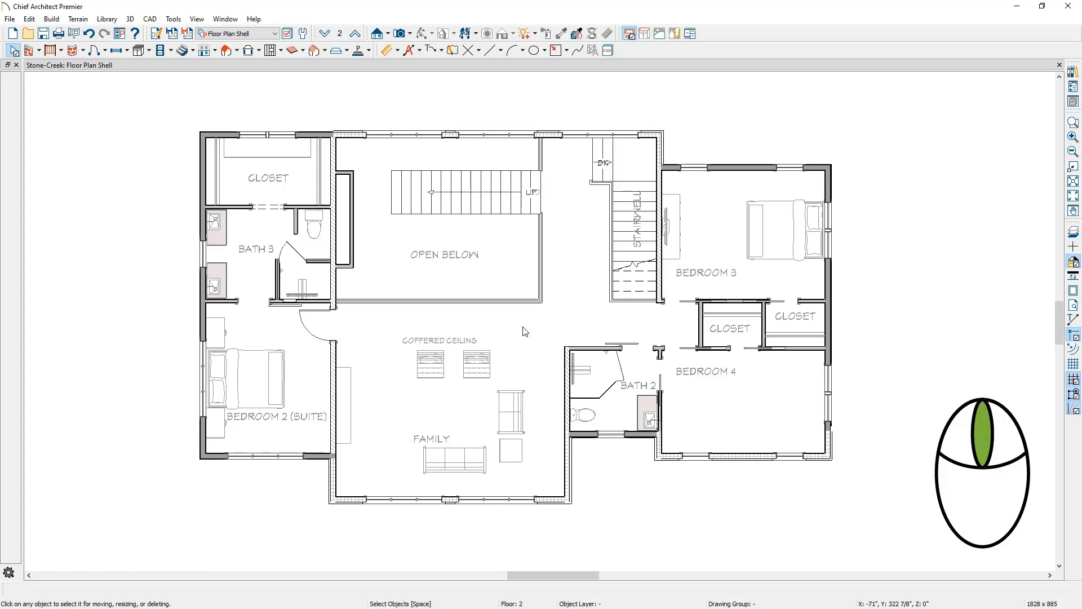
middle_click_drag(523, 331, 476, 348)
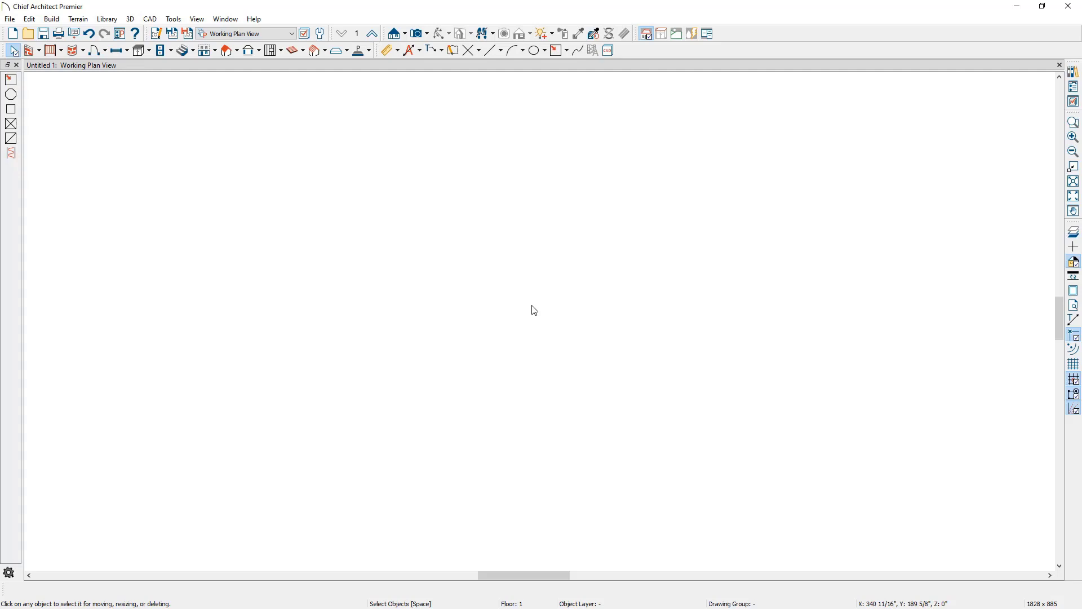
- Place a B24R base cabinet in the blank plan
left_click(139, 50)
left_click(225, 121)
left_click_drag(287, 147, 467, 183)
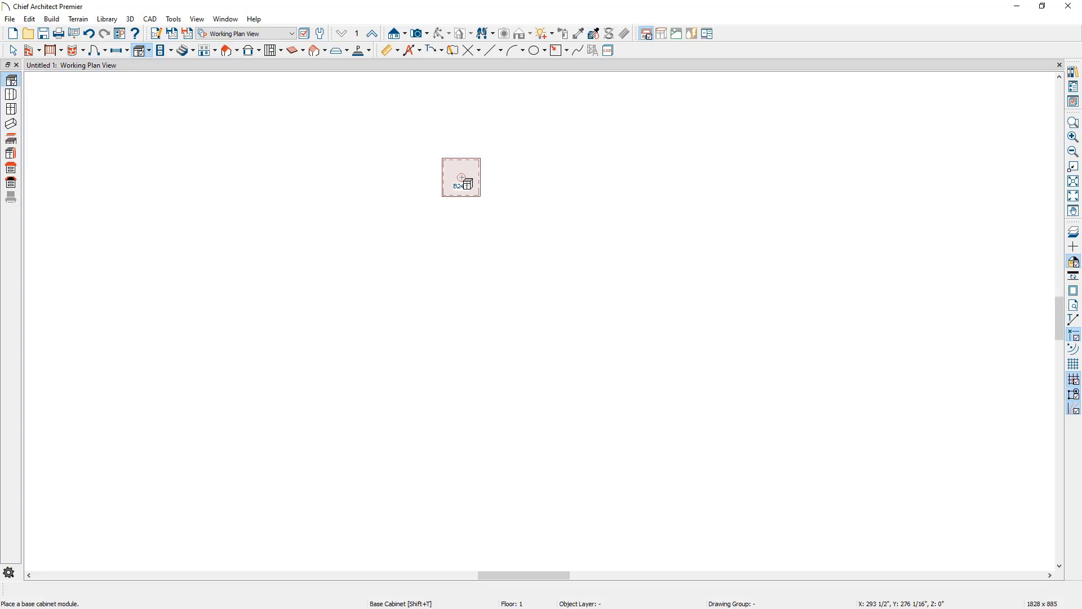
- Draw a 17'-3" straight exterior wall just above the cabinet
left_click(29, 51)
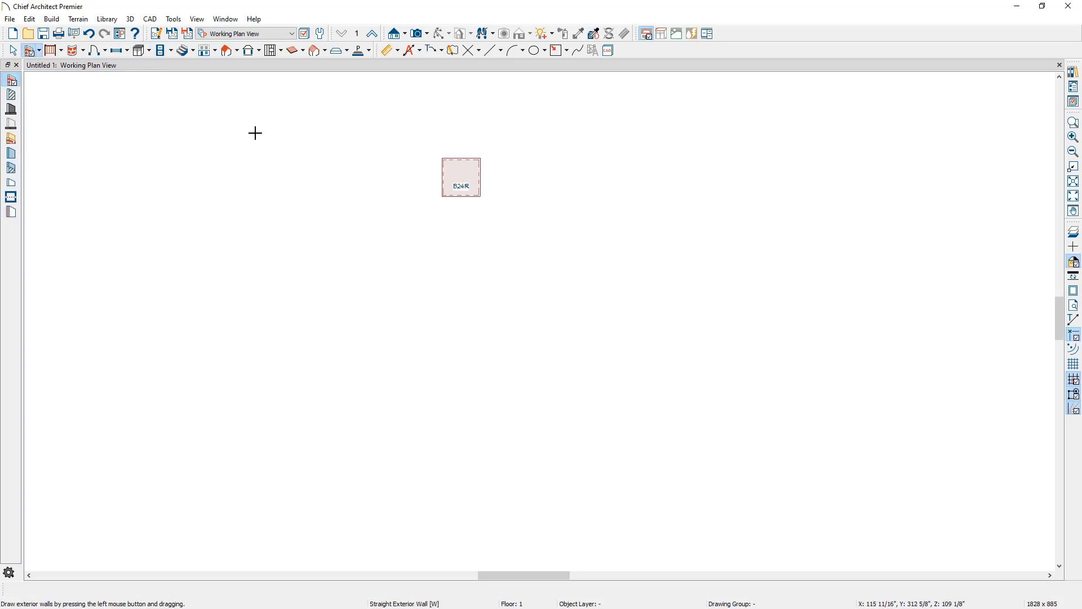
left_click_drag(324, 136, 623, 155)
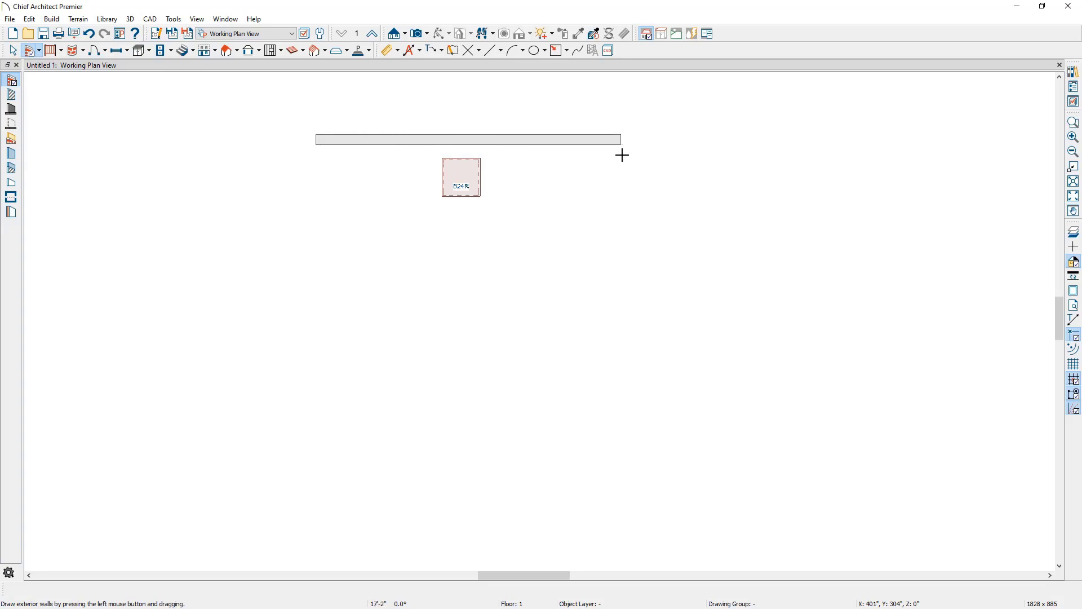
left_click_drag(623, 155, 623, 155)
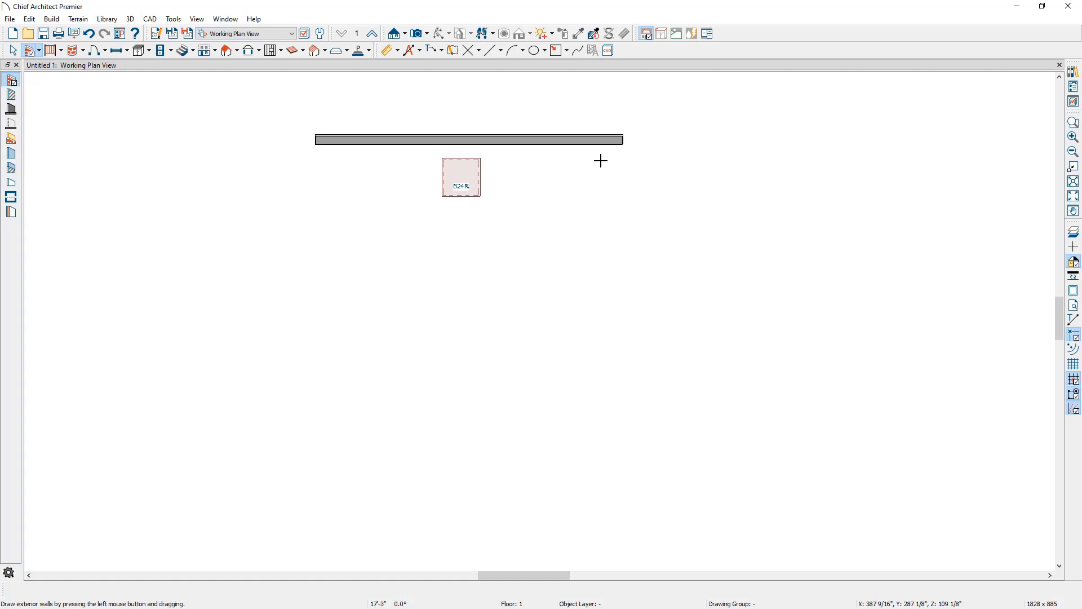
- Draw a short stair run down beside the wall and place a default stairway further right
left_click(184, 51)
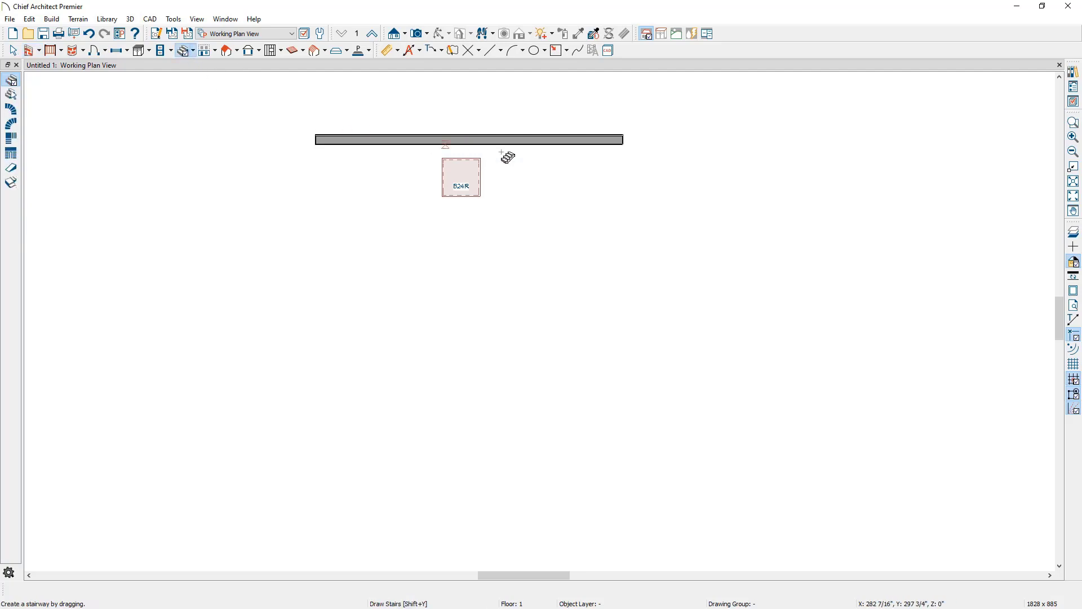
left_click_drag(694, 145, 694, 223)
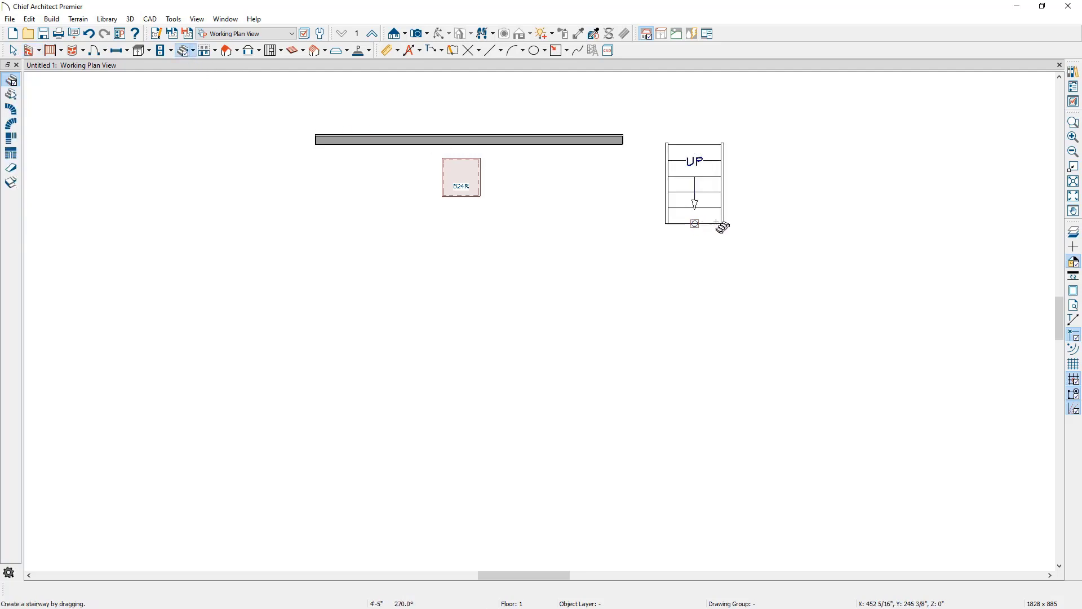
left_click(848, 237)
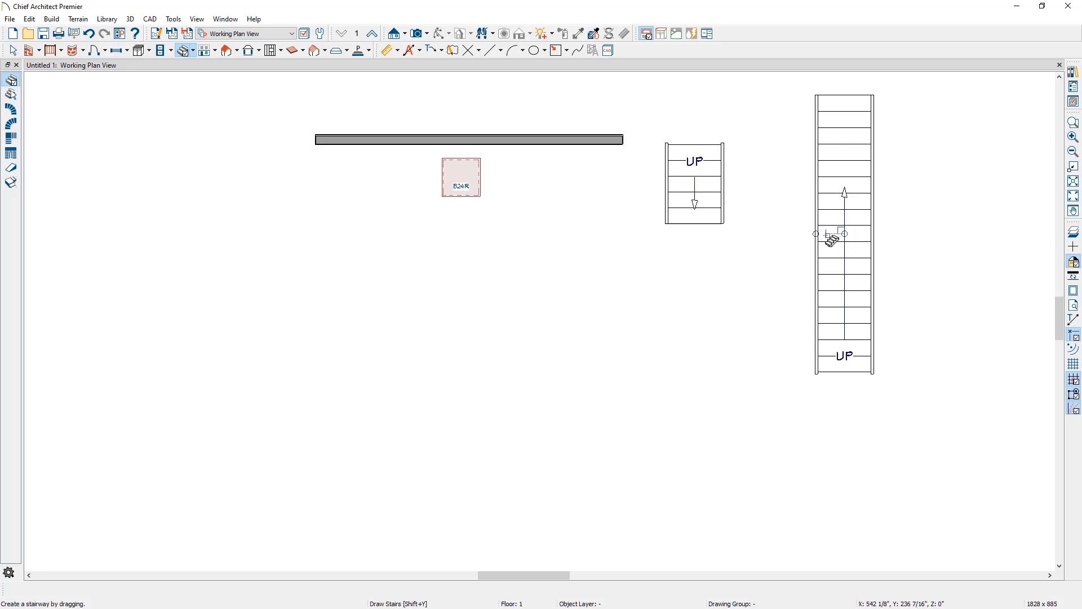
- Draw a tall rectangular polyline to the left of the cabinet
left_click(568, 51)
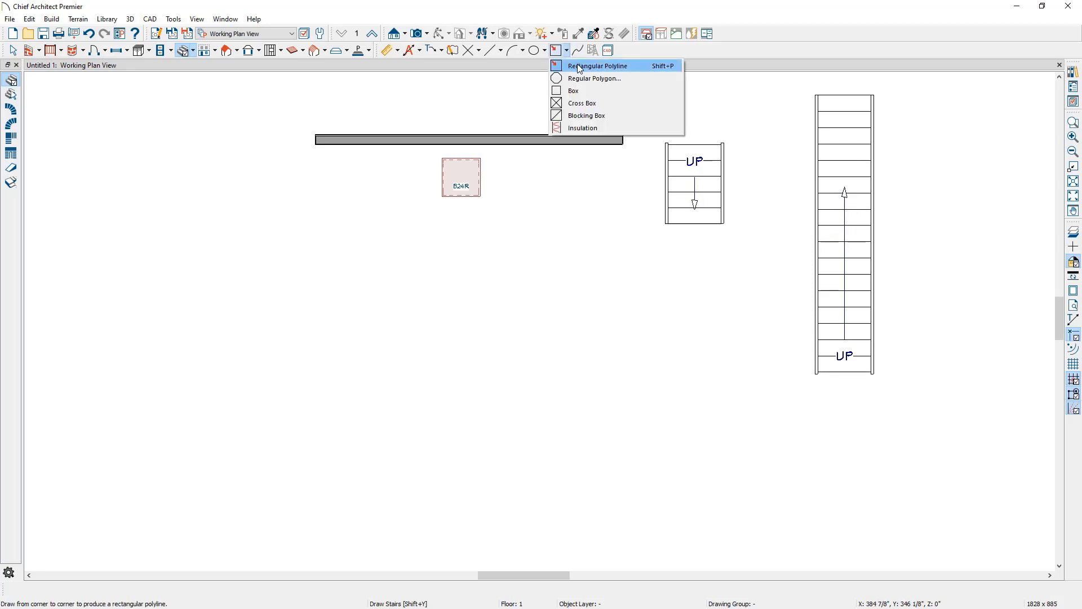
left_click(580, 66)
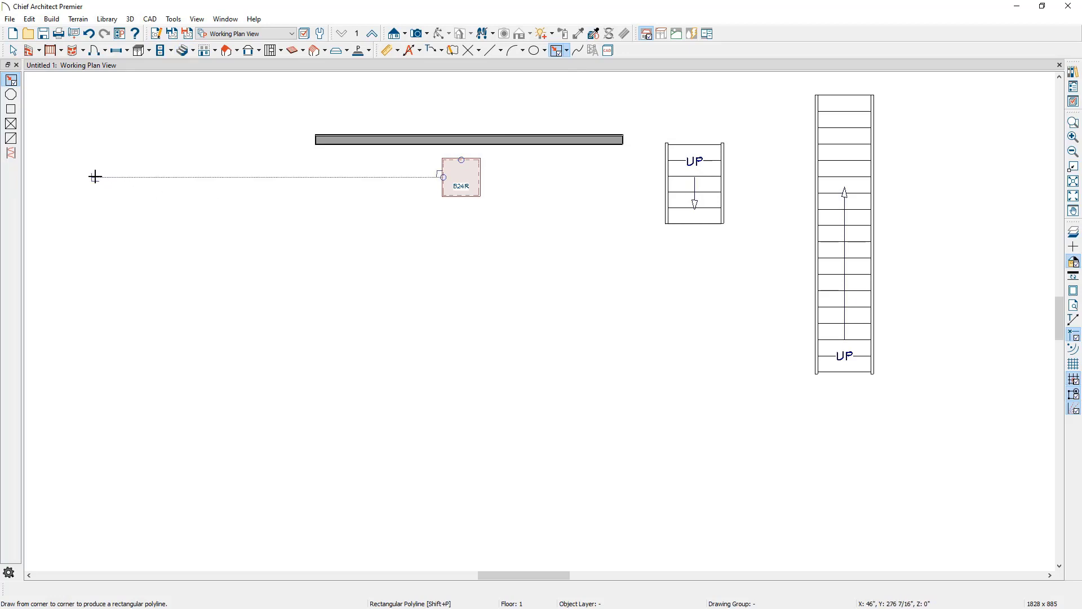
left_click_drag(95, 177, 246, 501)
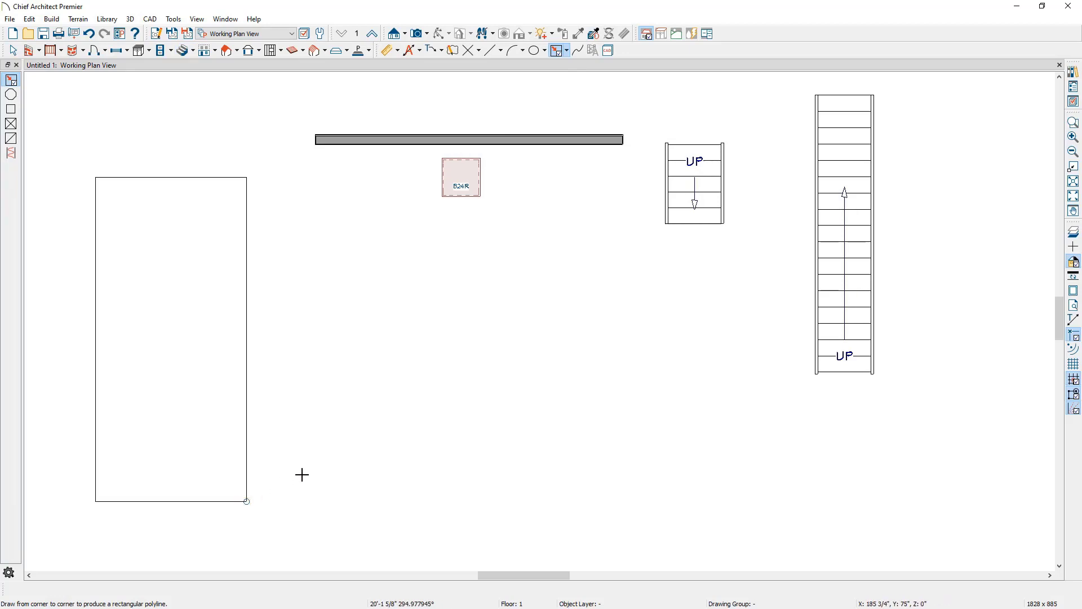
- Place four default-size squares around the plan, then undo every one of them
left_click(381, 438)
left_click(315, 385)
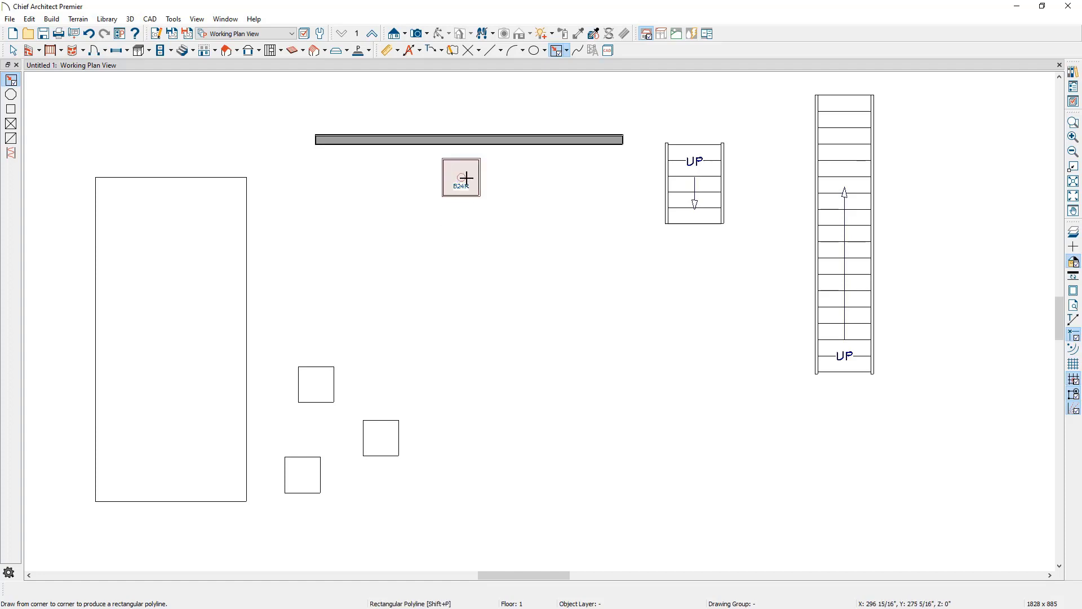
left_click(694, 191)
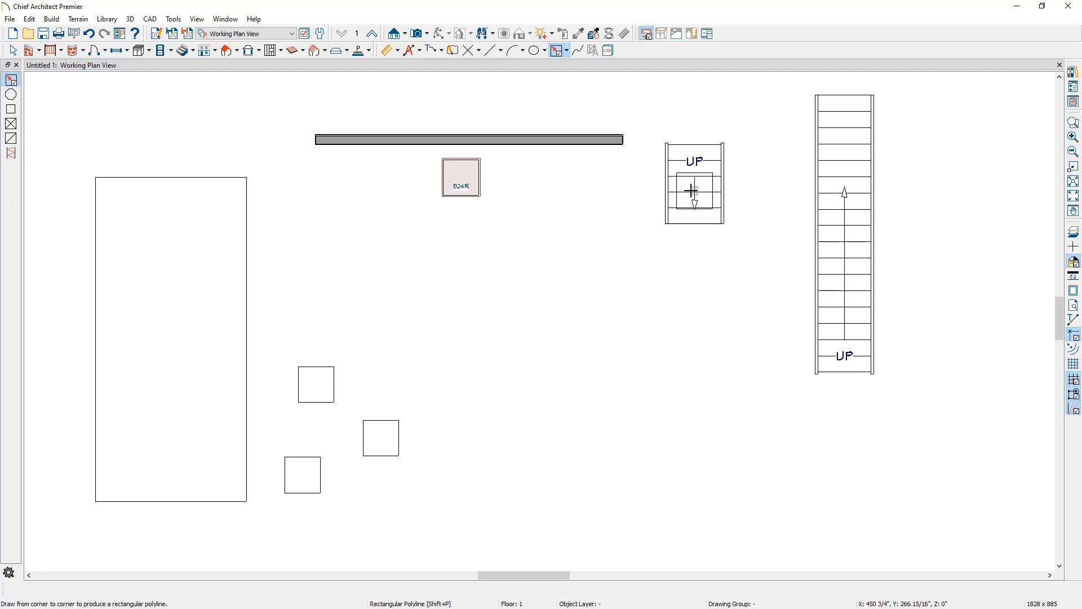
left_click(469, 135)
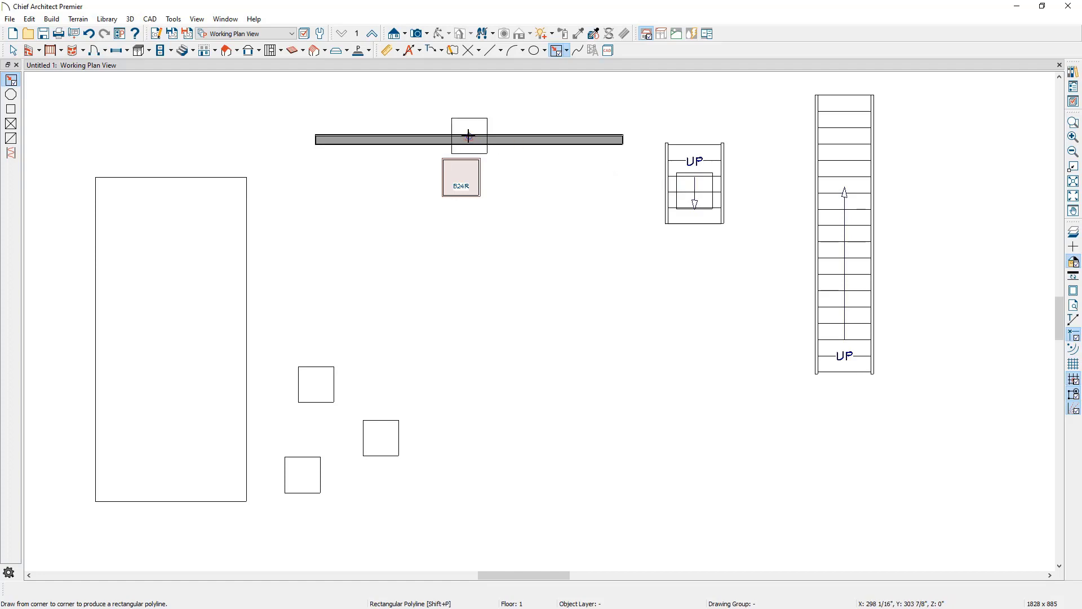
left_click(91, 37)
left_click(91, 36)
left_click(91, 36)
left_click(91, 36)
left_click(91, 37)
left_click(91, 36)
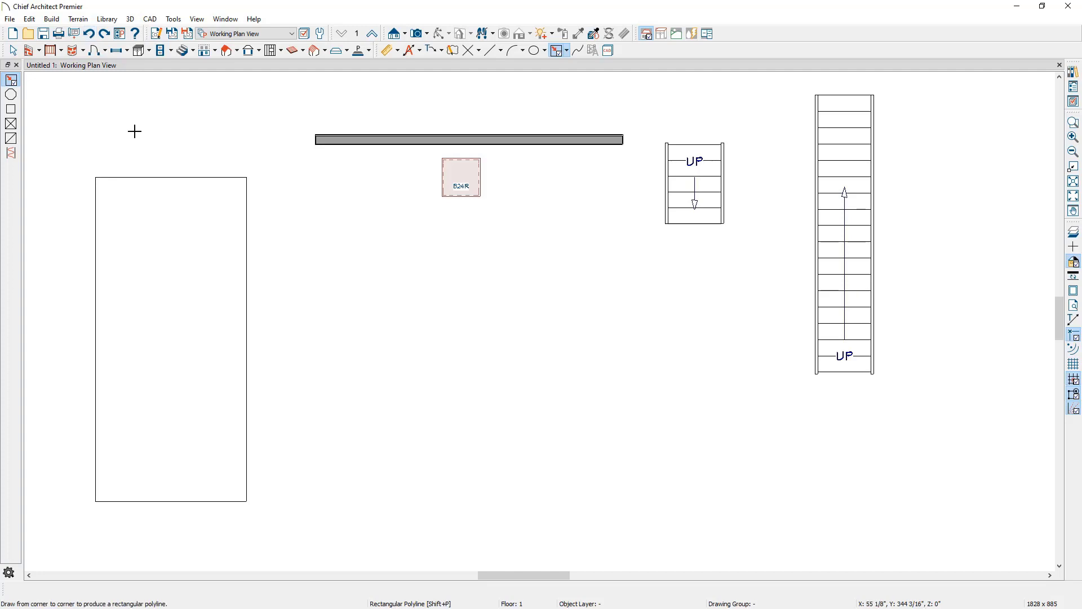
- Add a small square on the tall rectangle's right edge, then return to Select Objects
left_click(246, 339)
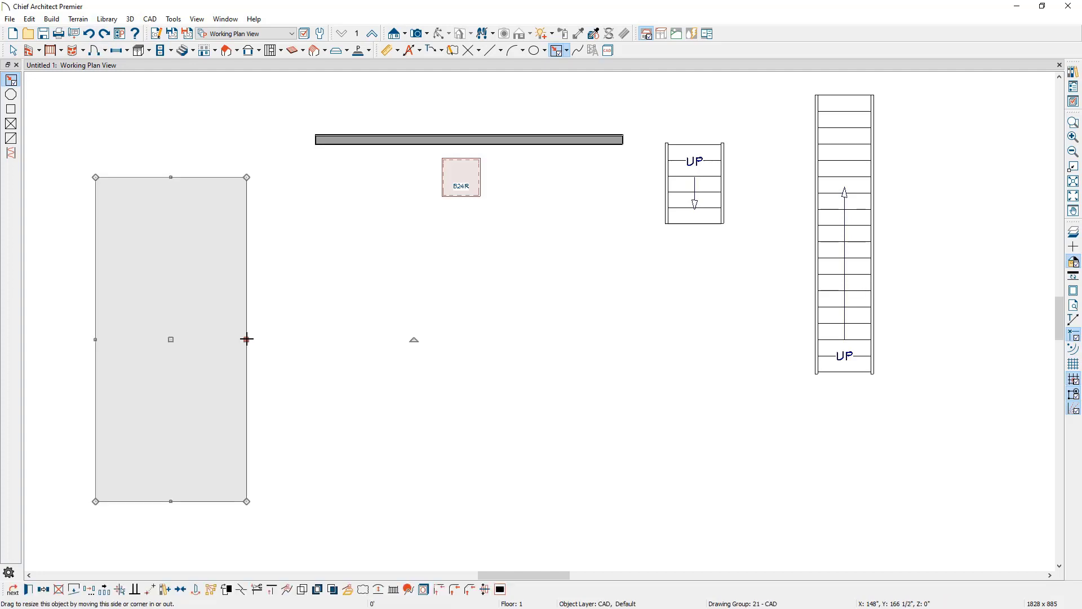
key("Escape")
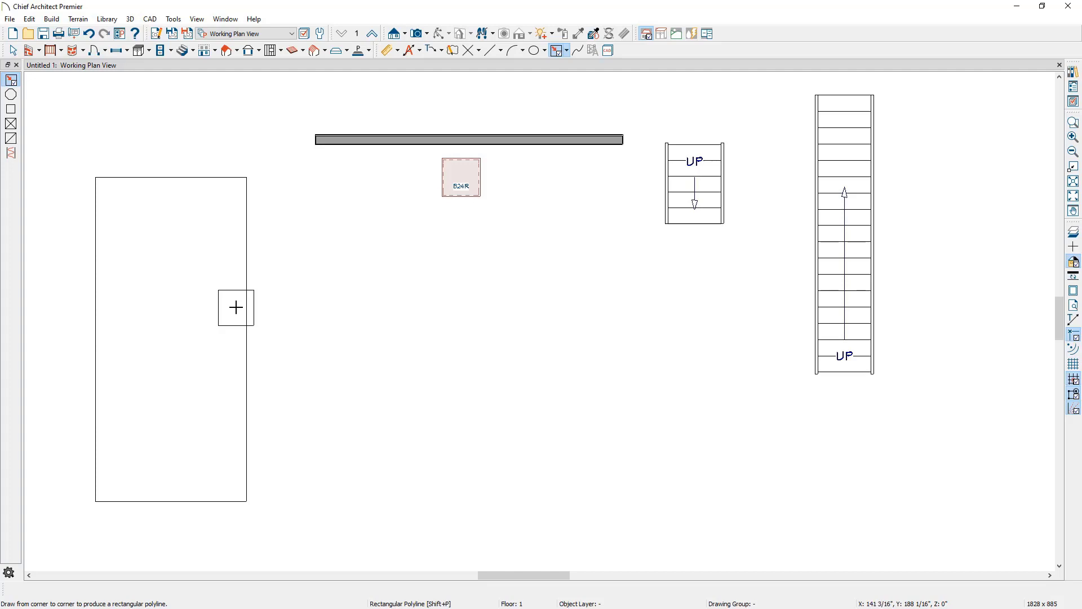
key("space")
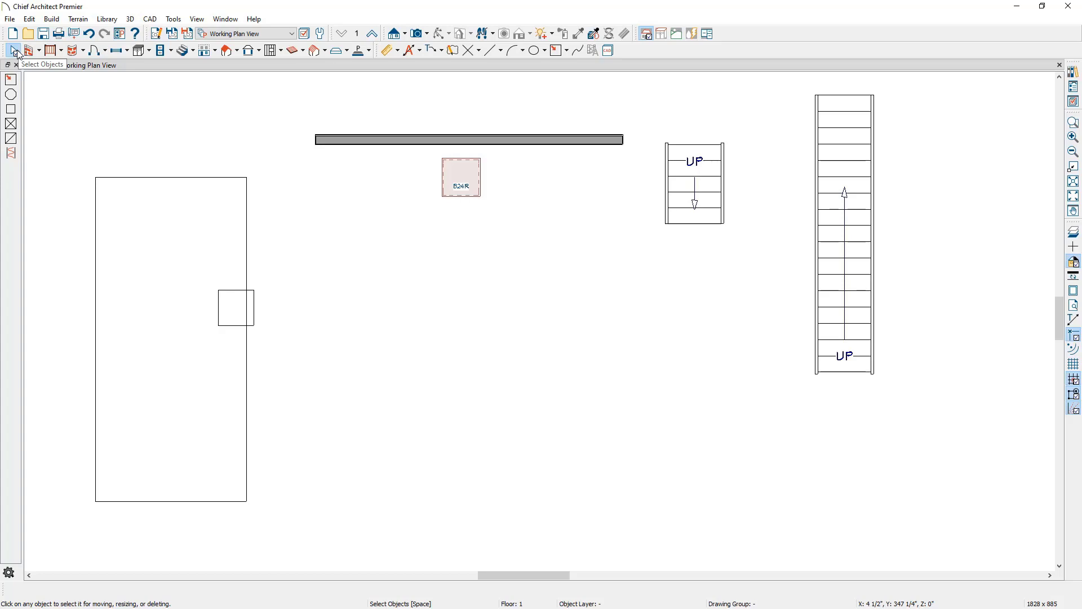
left_click(166, 177)
left_click(412, 148)
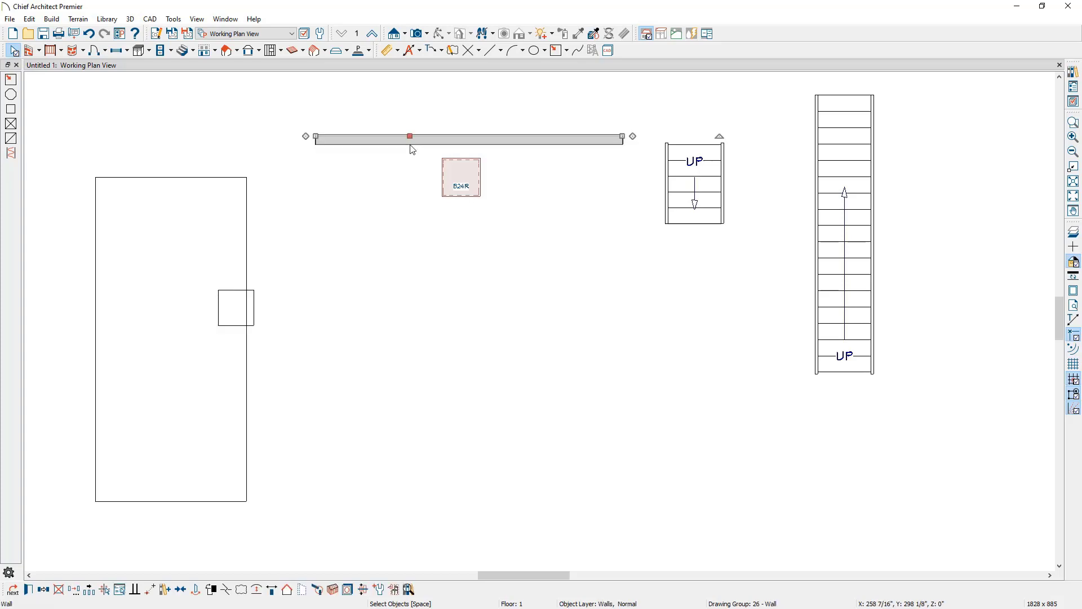
left_click(461, 180)
left_click(460, 222)
left_click(694, 210)
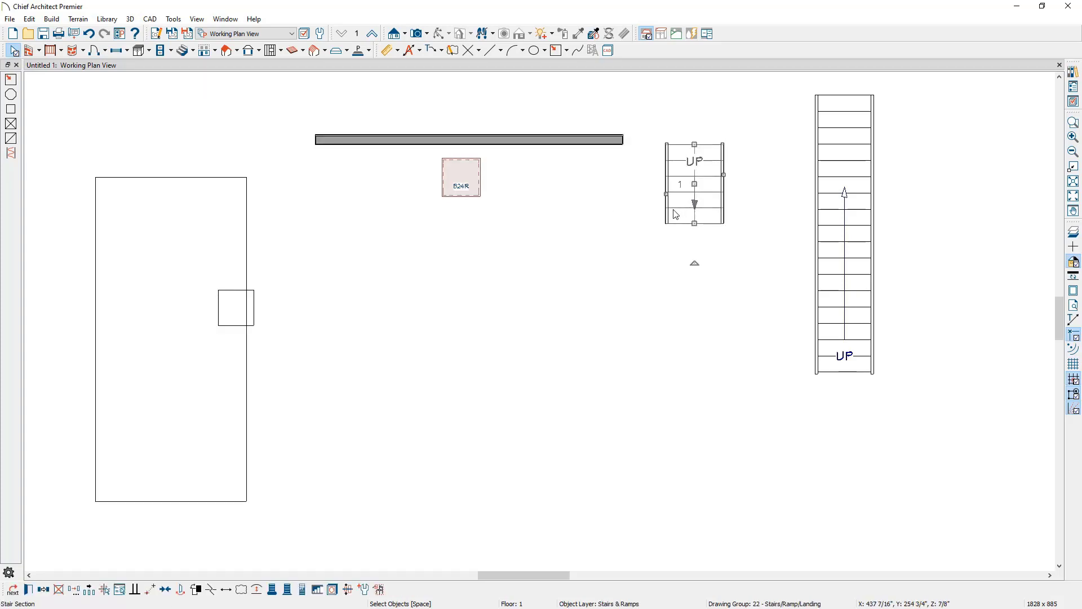
left_click(247, 252)
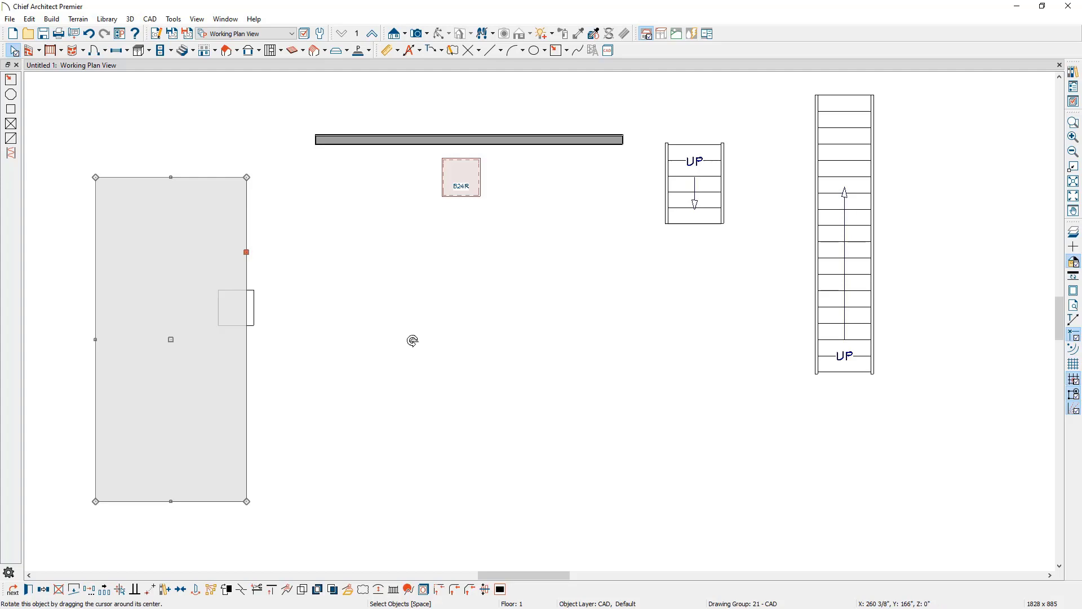
key("Escape")
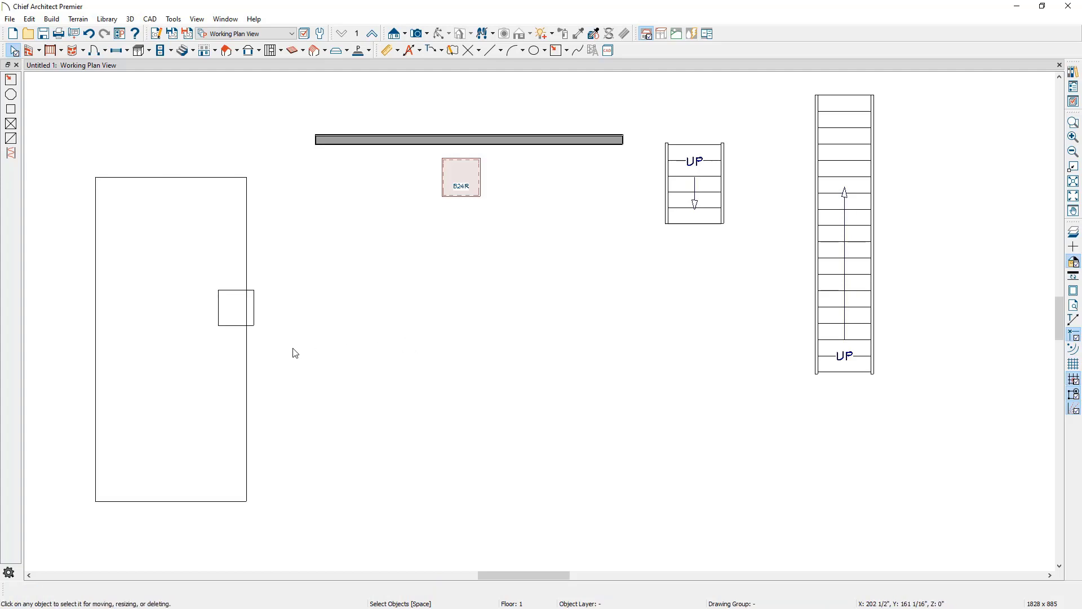
left_click_drag(247, 346, 409, 374)
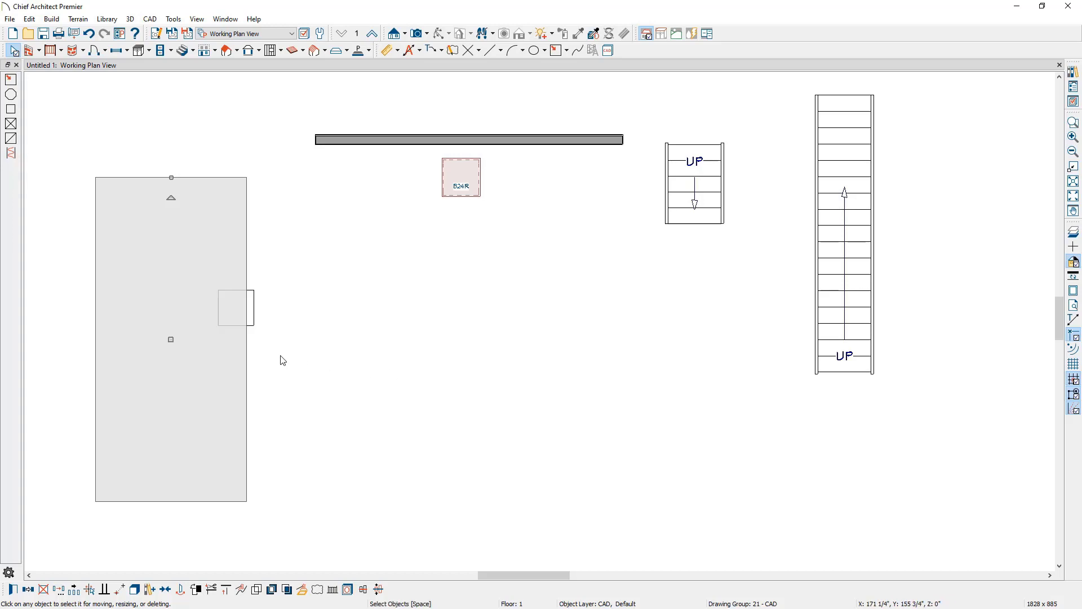
- Box-select the rectangle and its square, nudge them right, and rotate them 15°
left_click_drag(280, 358, 146, 208)
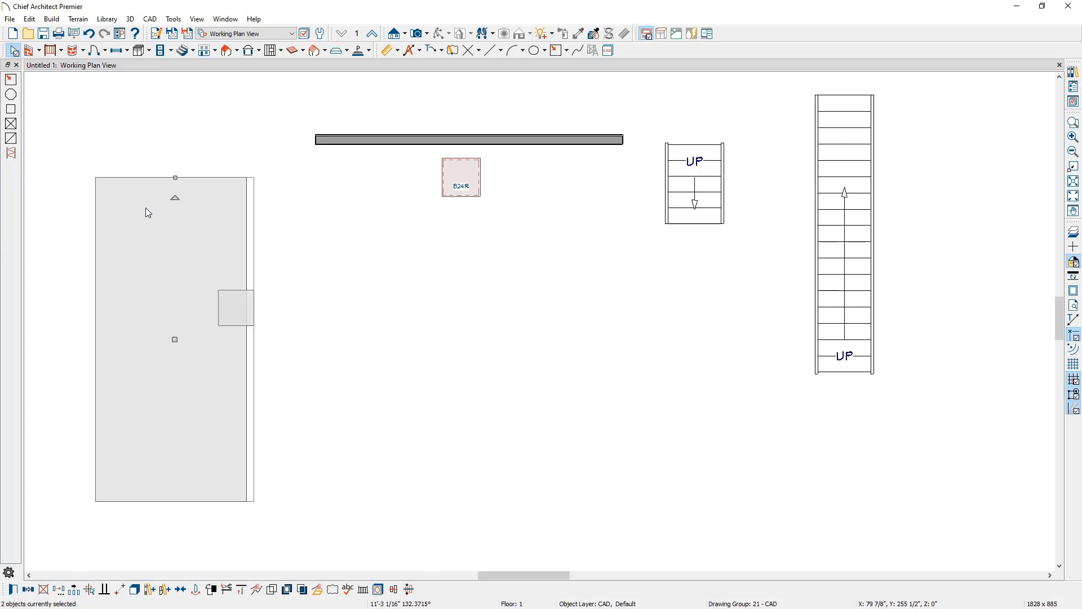
left_click_drag(176, 340, 195, 344)
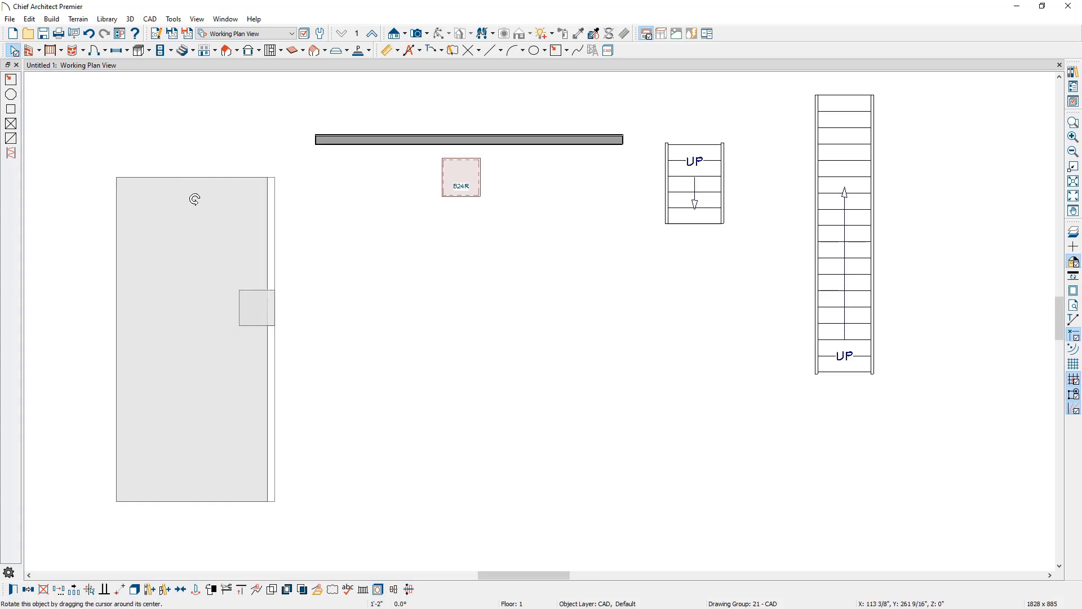
left_click_drag(194, 198, 170, 194)
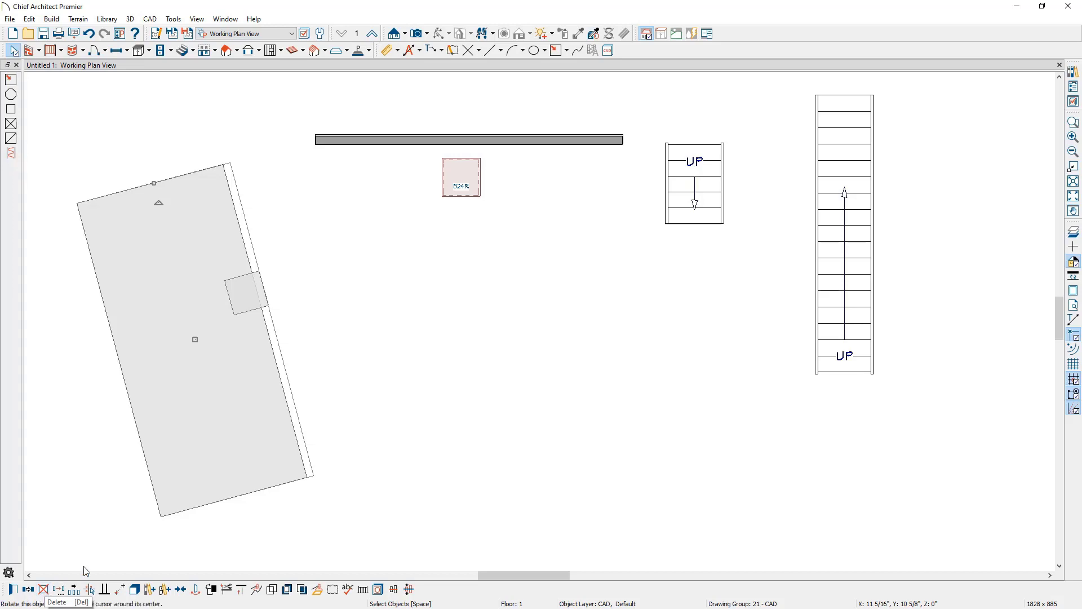
- Select the small square on the rotated rectangle and delete it from the context menu
left_click(305, 471)
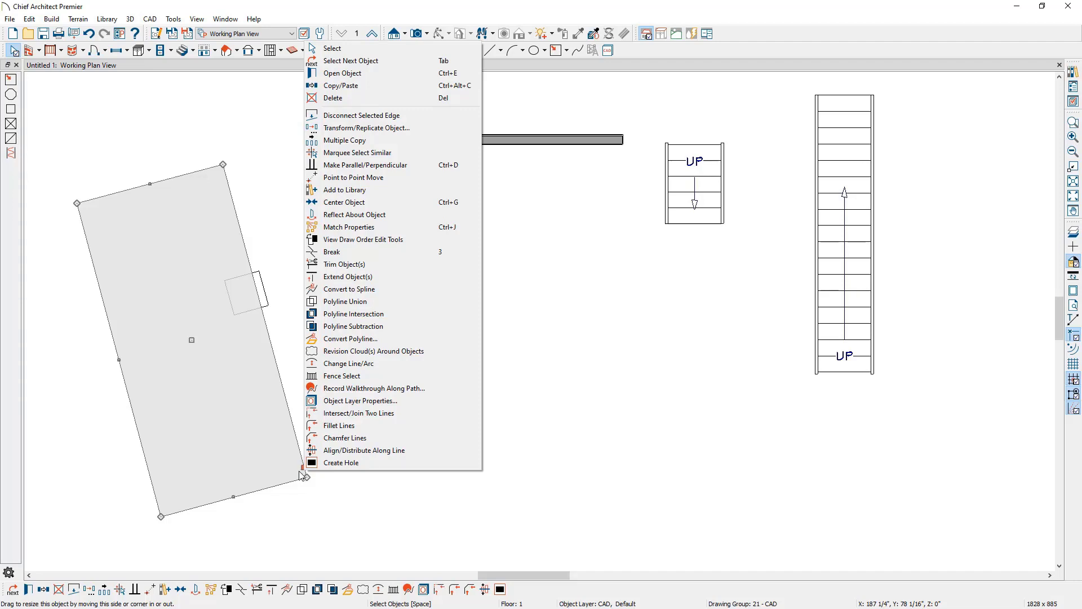
key("Escape")
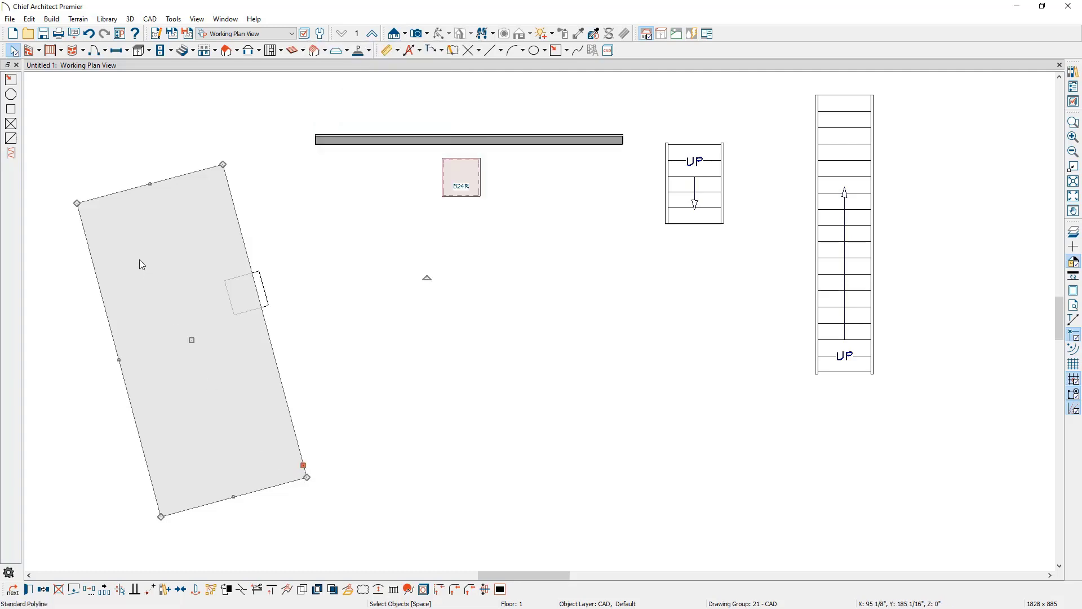
left_click_drag(36, 82, 936, 547)
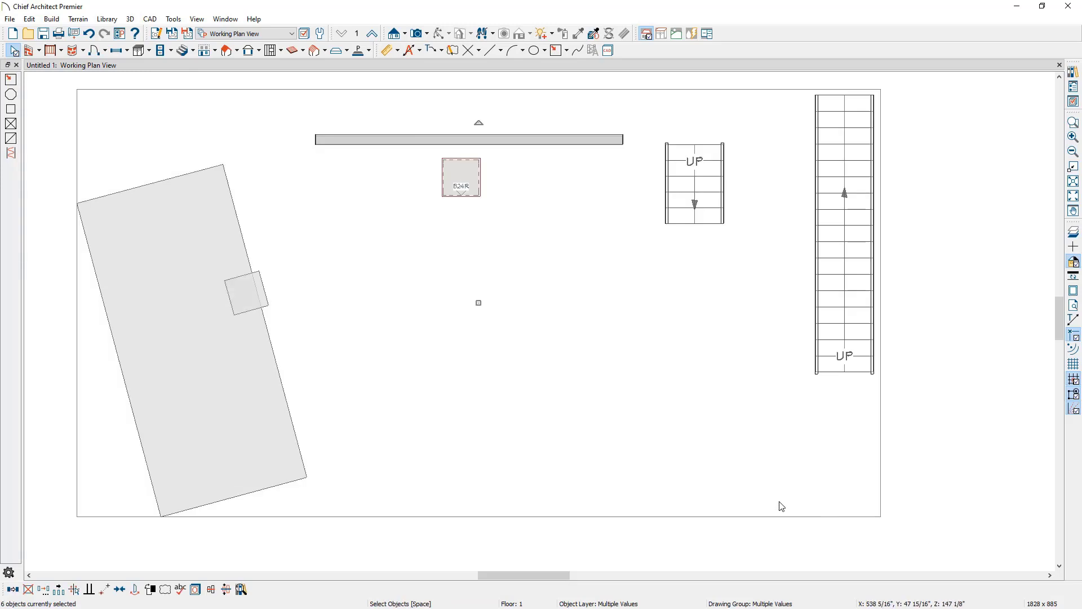
right_click(264, 291)
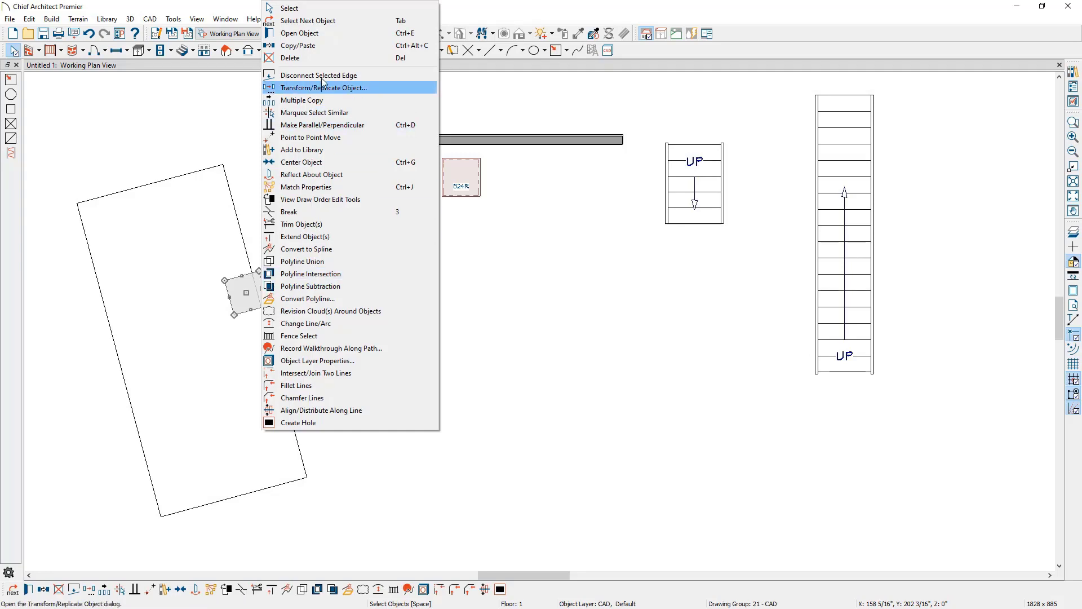
left_click(330, 59)
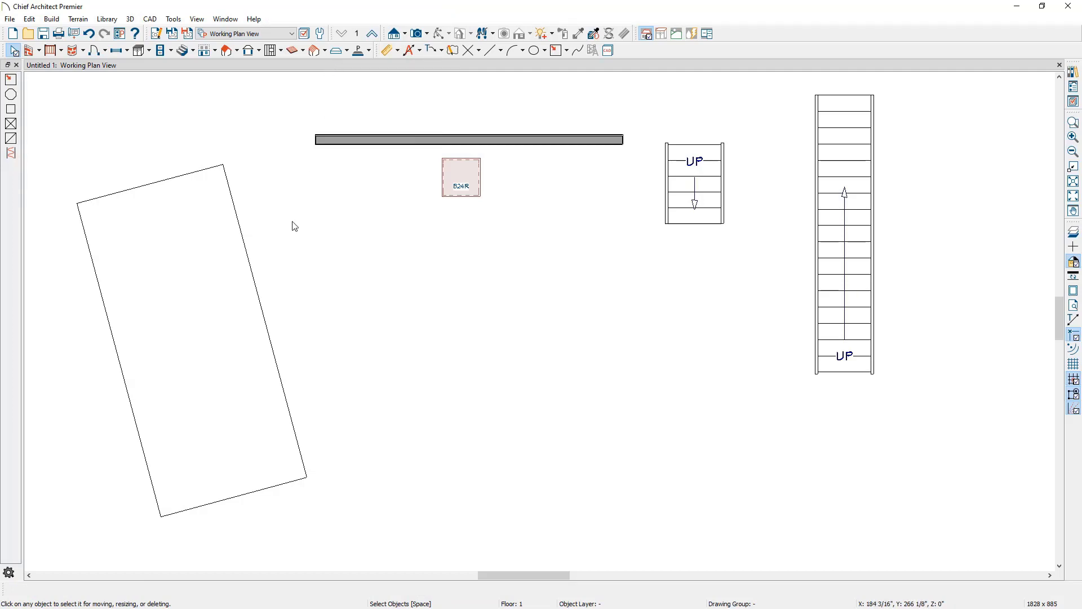
double_click(259, 296)
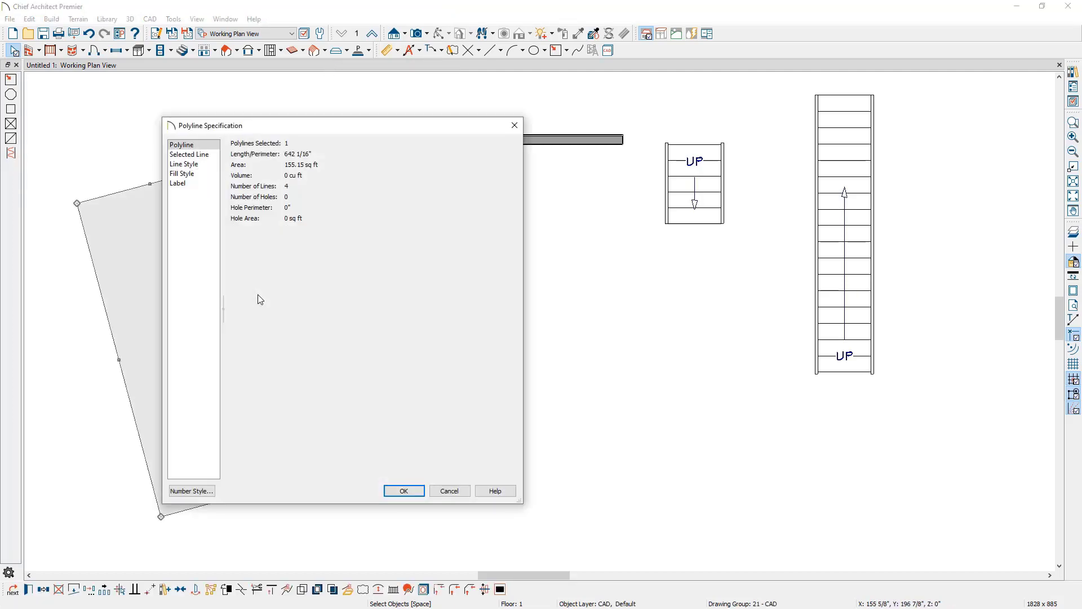
left_click(192, 155)
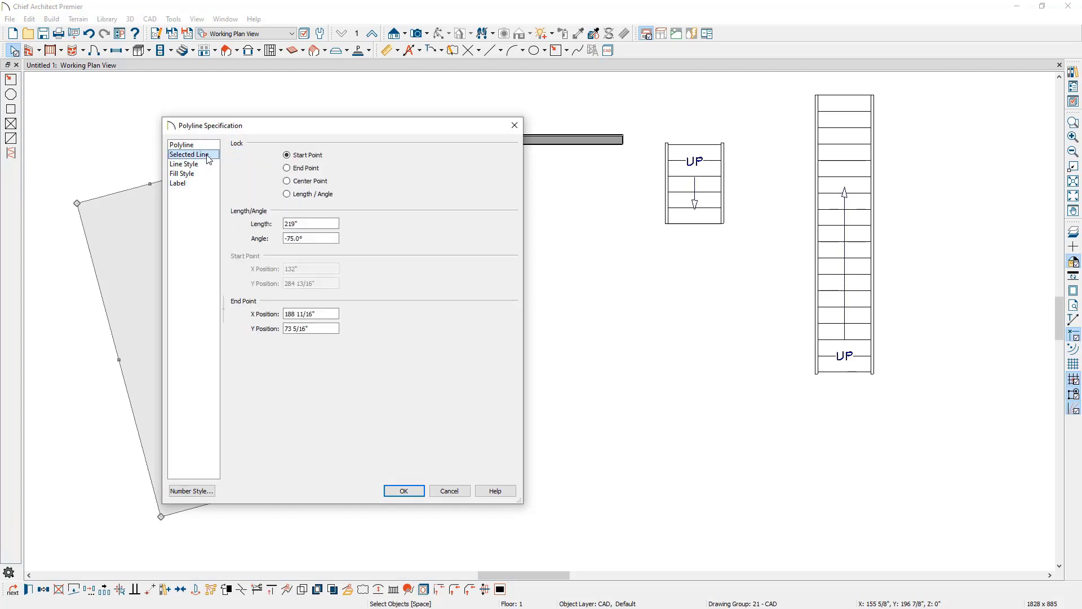
left_click(208, 165)
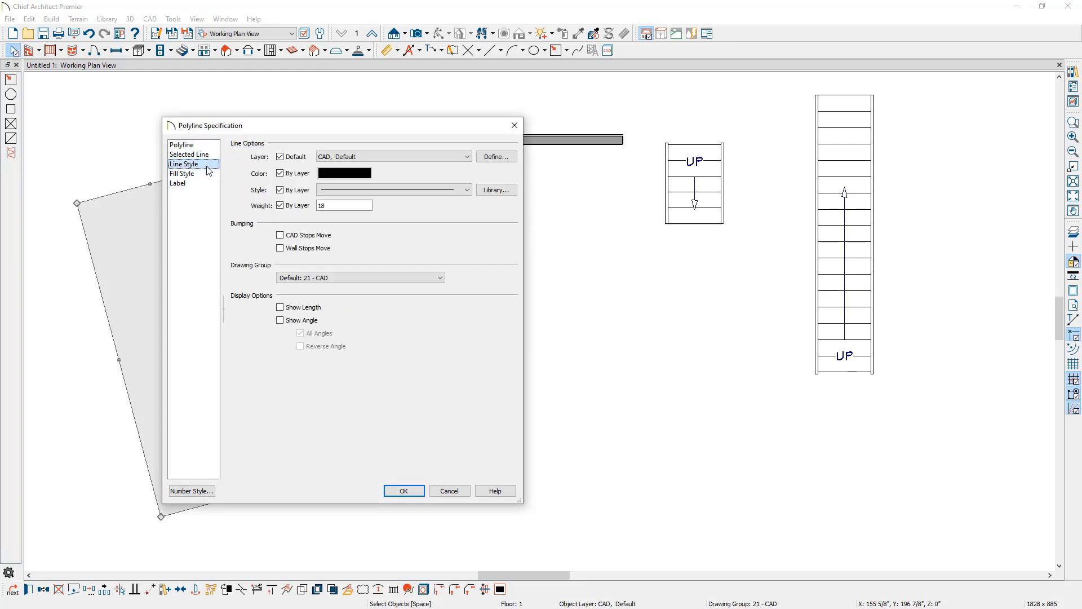
left_click(208, 175)
left_click(208, 184)
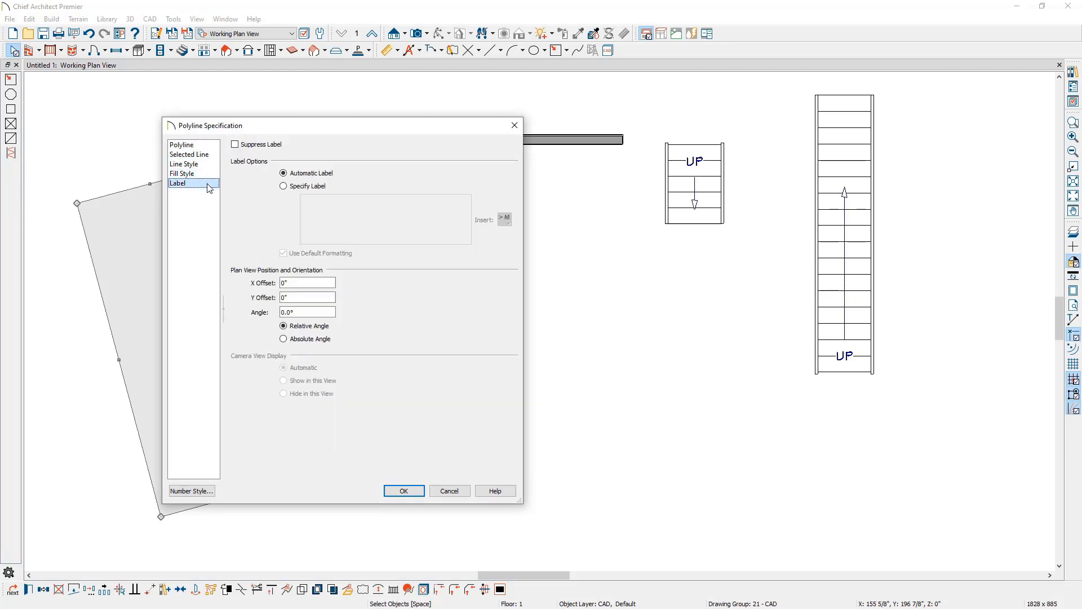
left_click(450, 491)
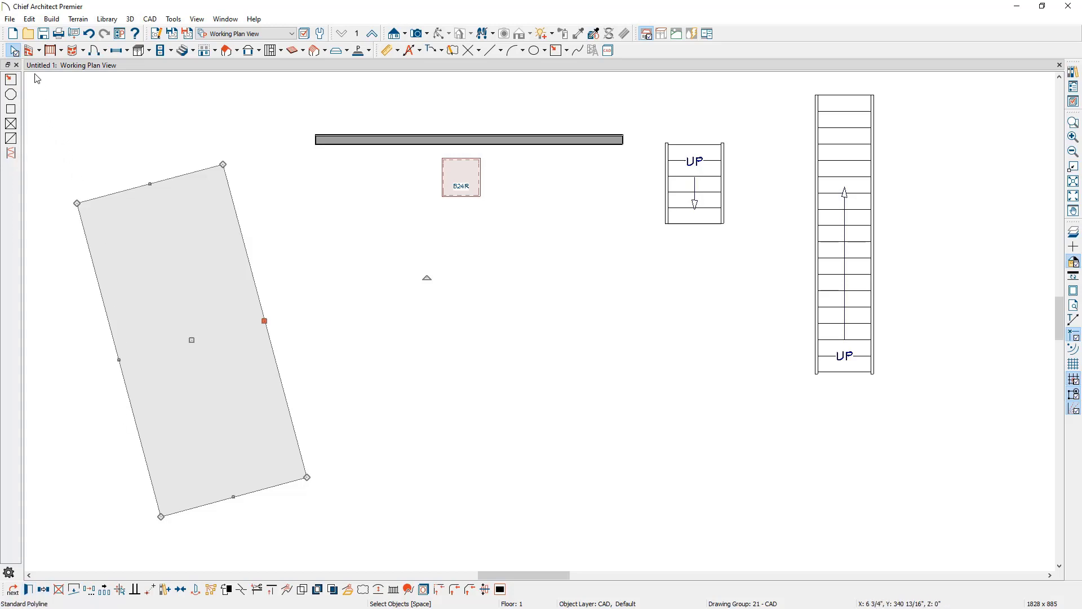
- Draw exterior walls of 7'-7", 12', a bottom run and a short return to close the L-shaped room
left_click(31, 55)
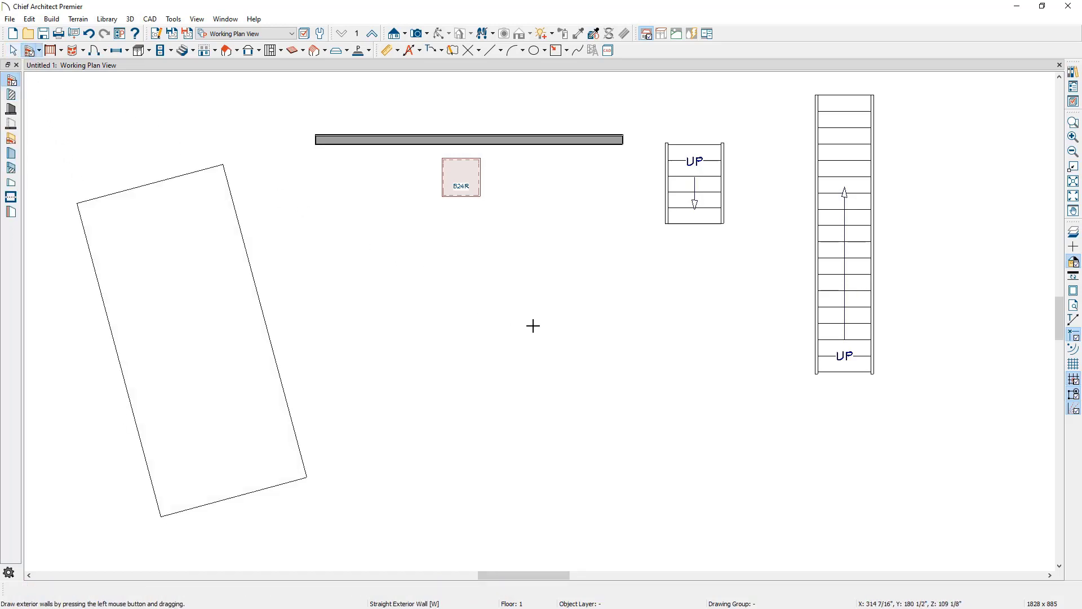
left_click_drag(546, 319, 681, 327)
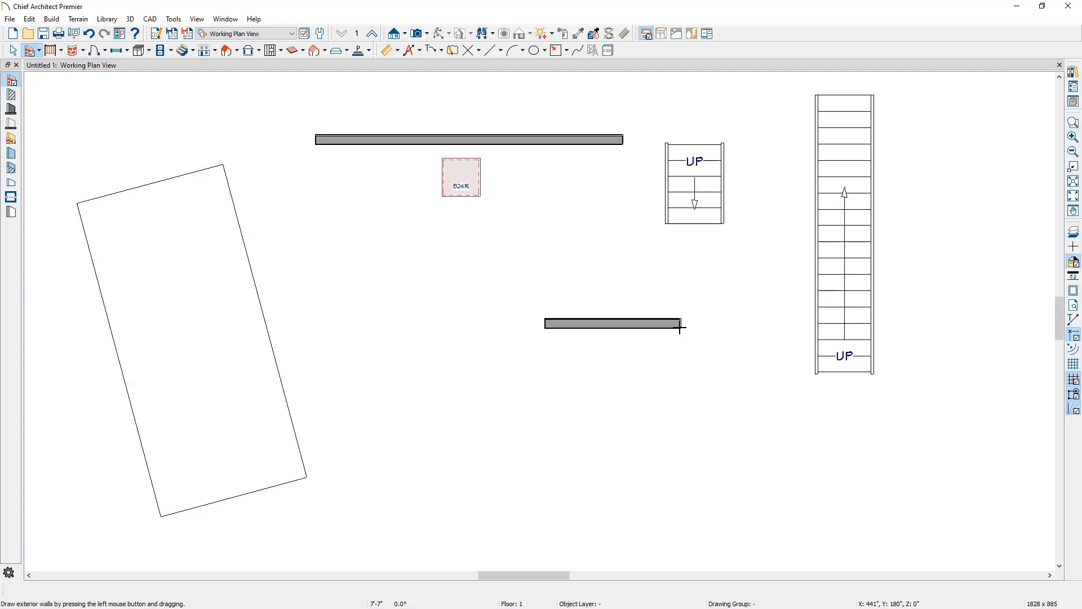
left_click_drag(680, 327, 680, 534)
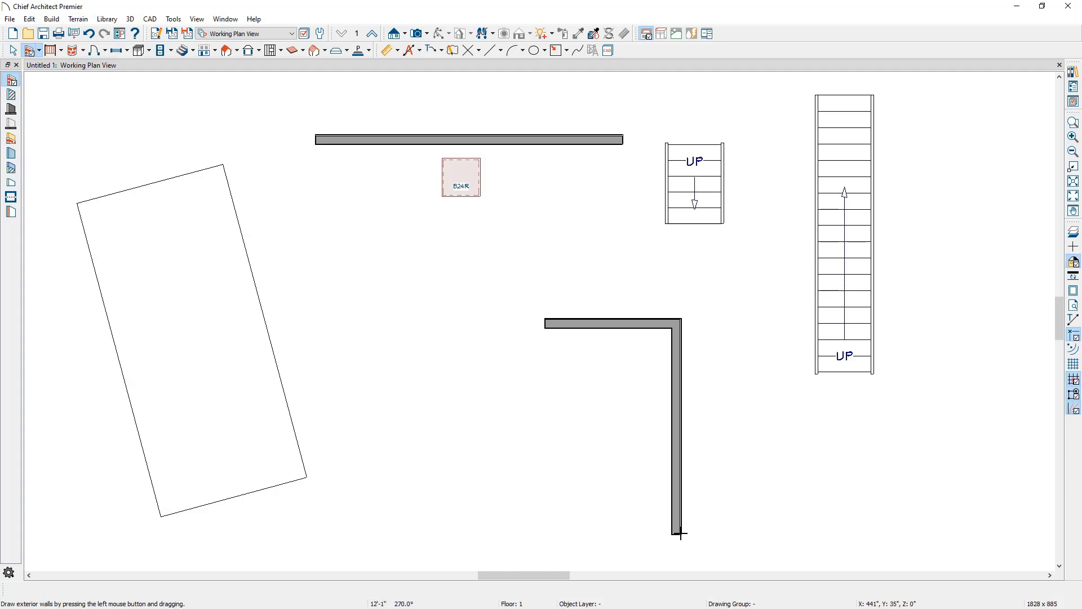
left_click_drag(680, 534, 426, 530)
left_click_drag(426, 530, 547, 330)
key("space")
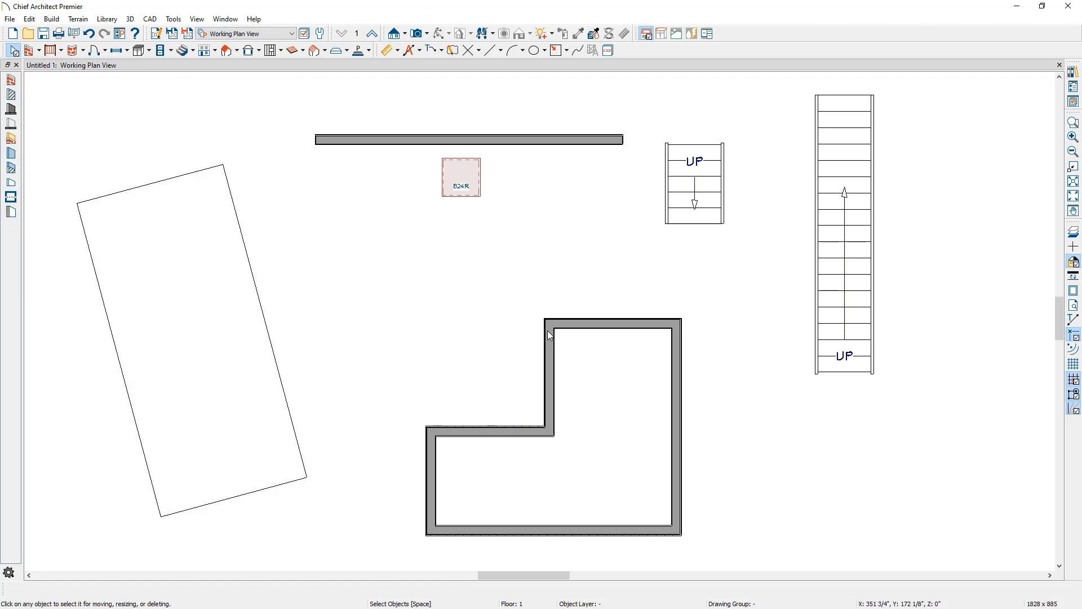
- Pull the room's inner wall free, shorten it to about 3 feet and bend it into a curve
left_click(550, 381)
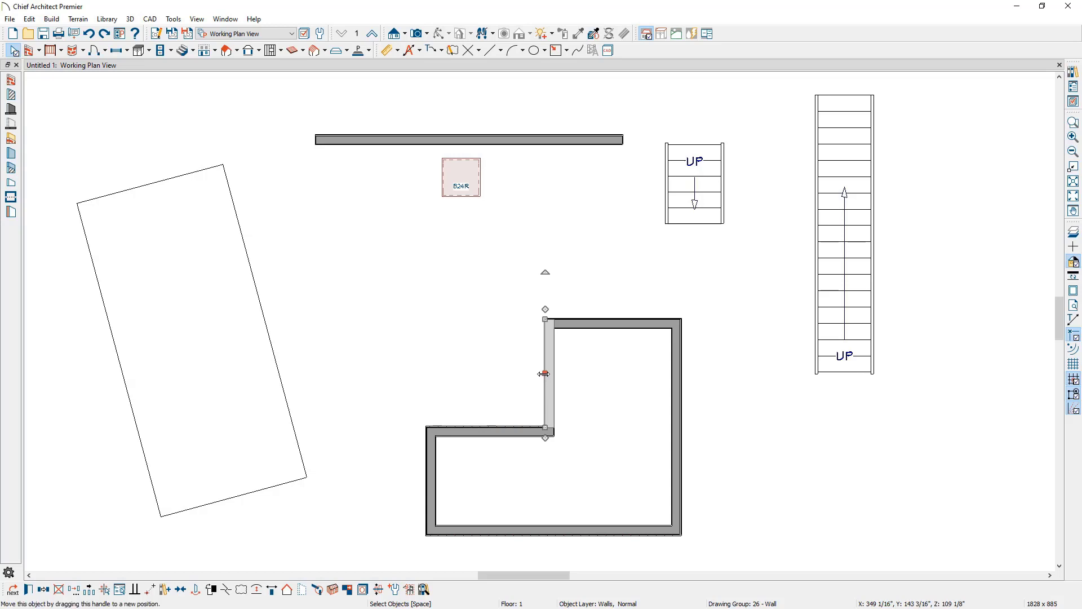
left_click_drag(544, 374, 494, 374)
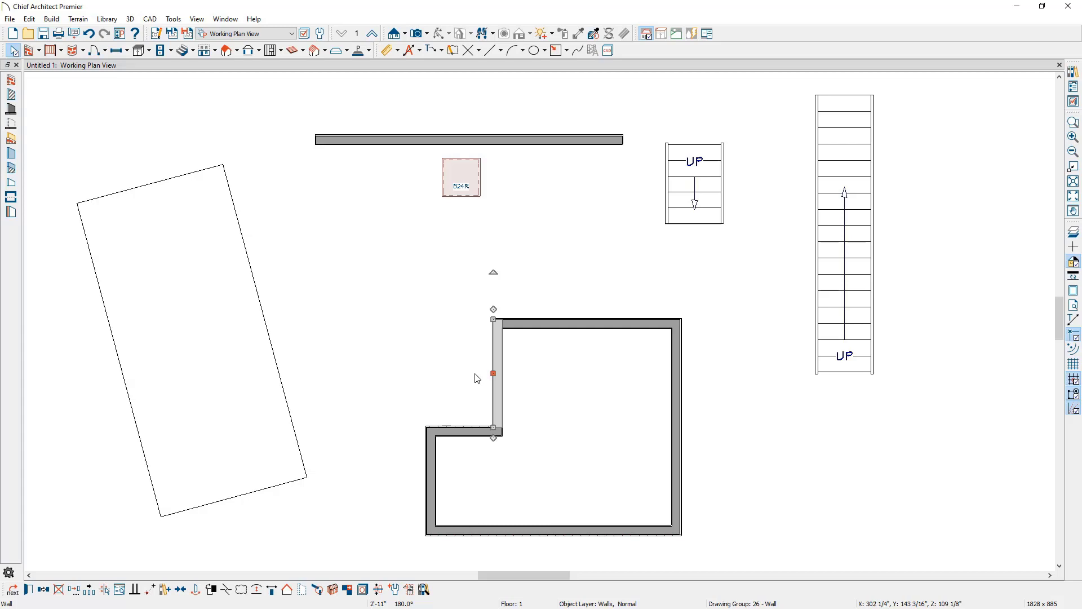
left_click_drag(493, 374, 390, 302)
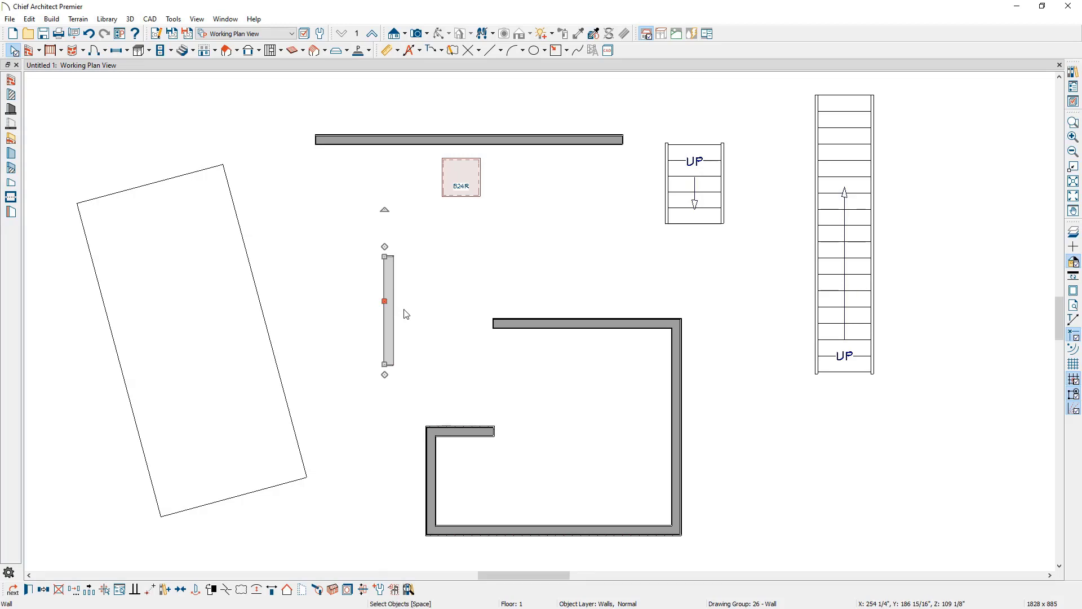
left_click_drag(386, 256, 385, 307)
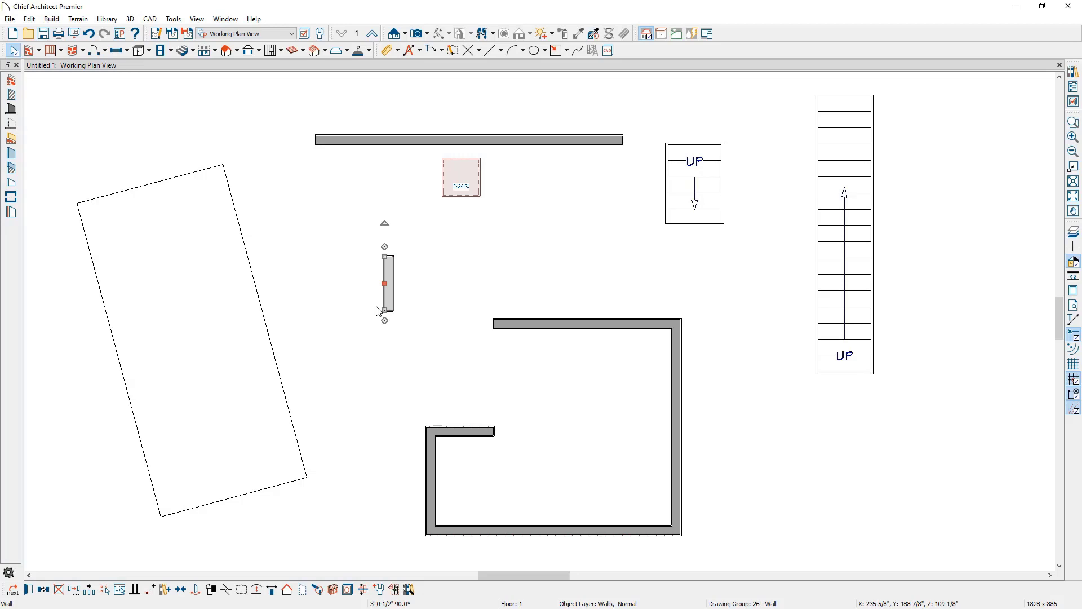
left_click_drag(385, 309, 292, 337)
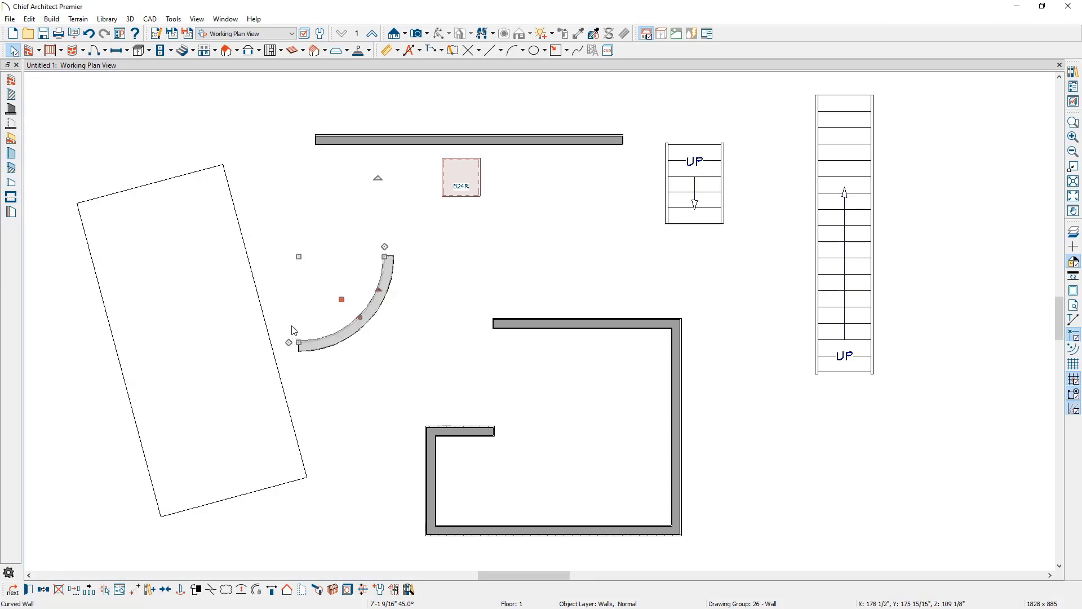
- Bend the long straight staircase into a curved stairway
left_click(293, 331)
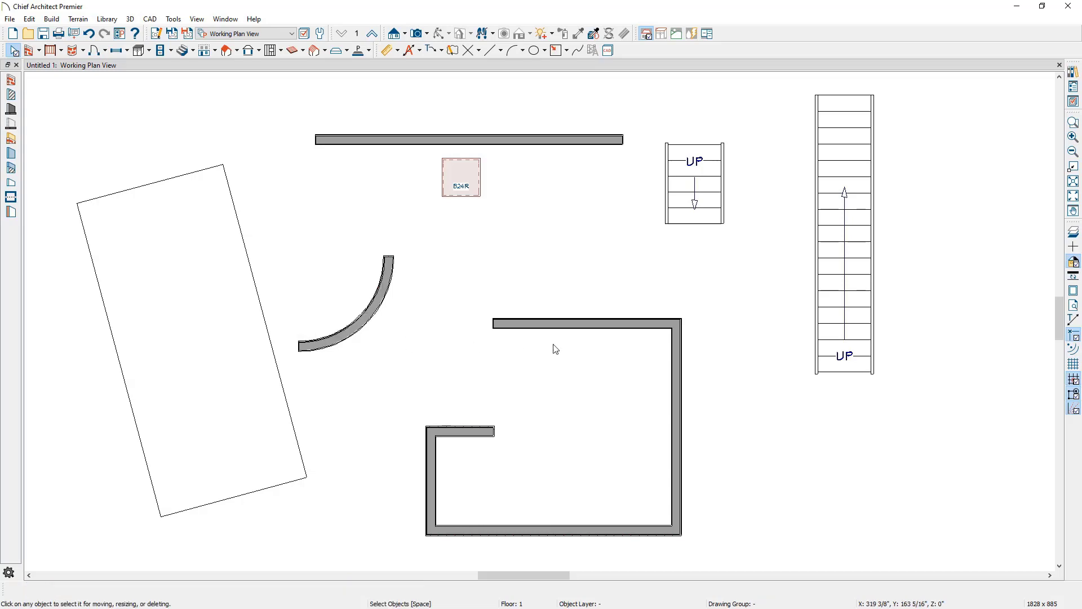
left_click(847, 359)
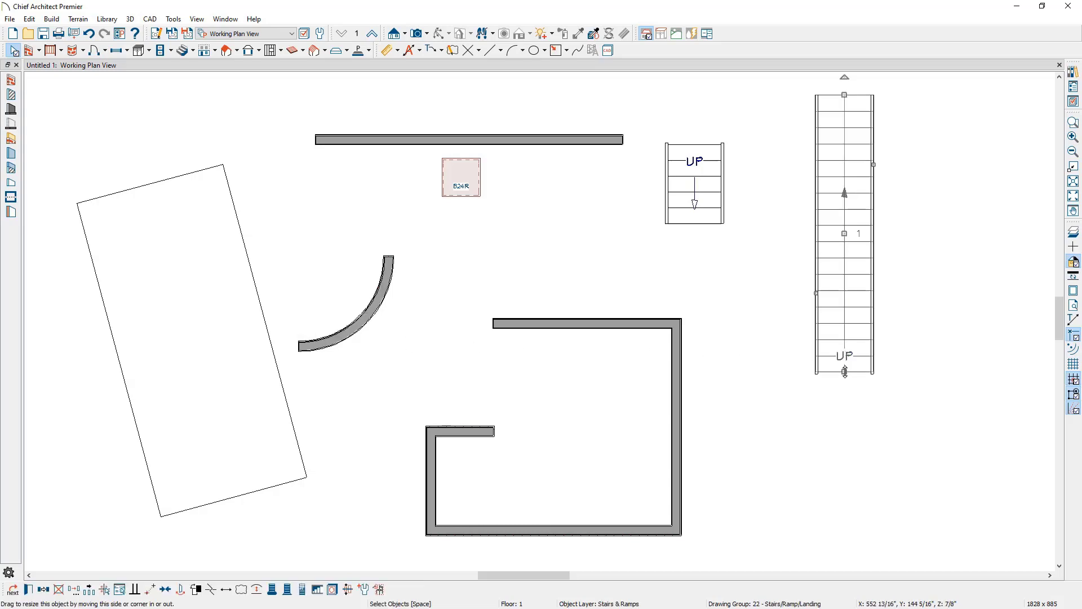
left_click_drag(845, 371, 989, 331)
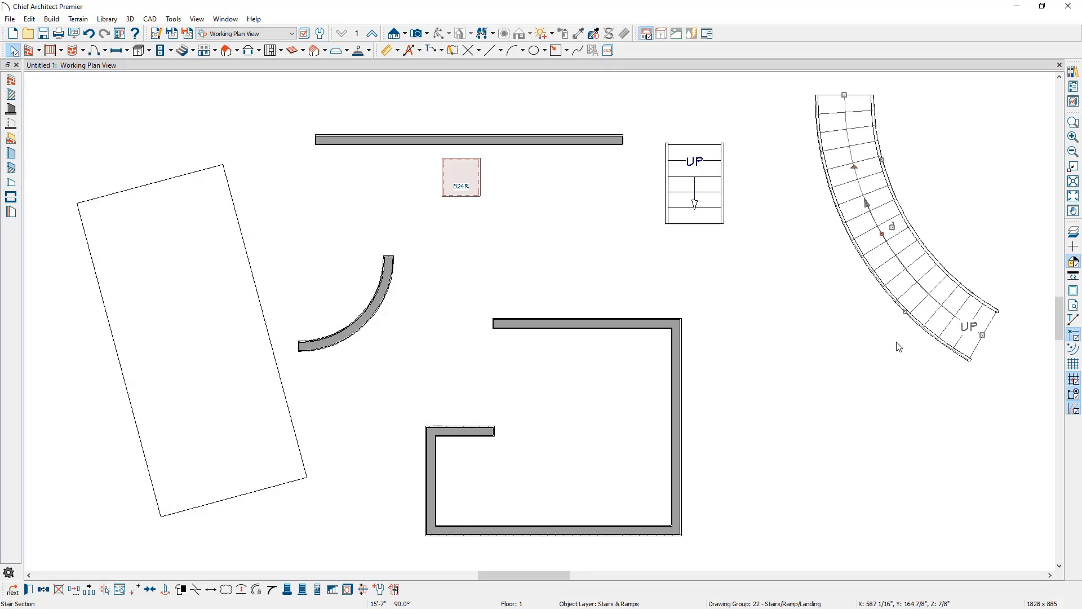
- Set the edit behavior to Alternate
left_click(30, 20)
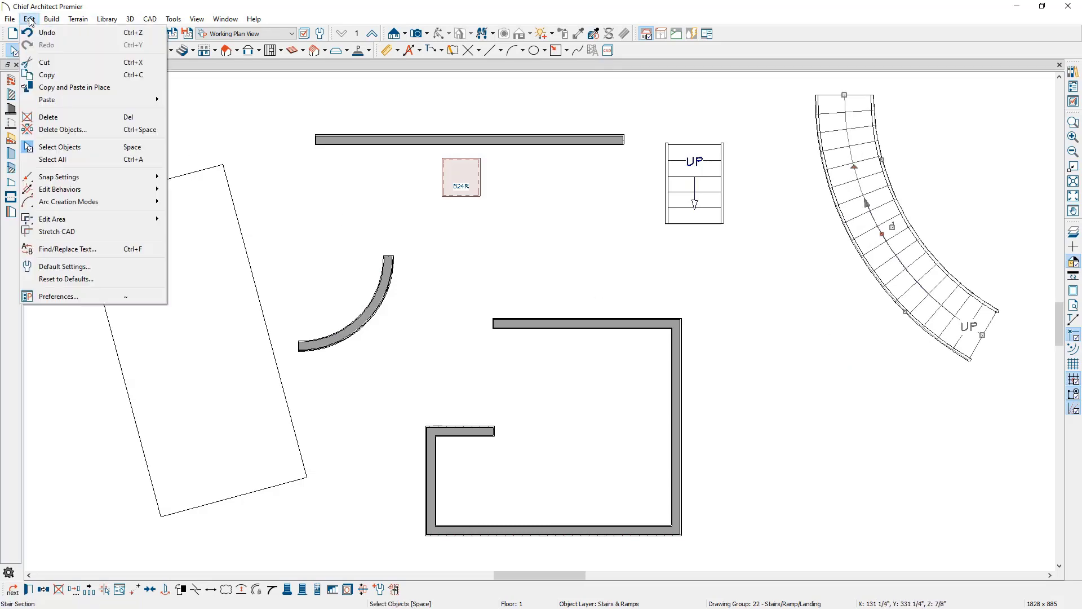
mouse_move(154, 194)
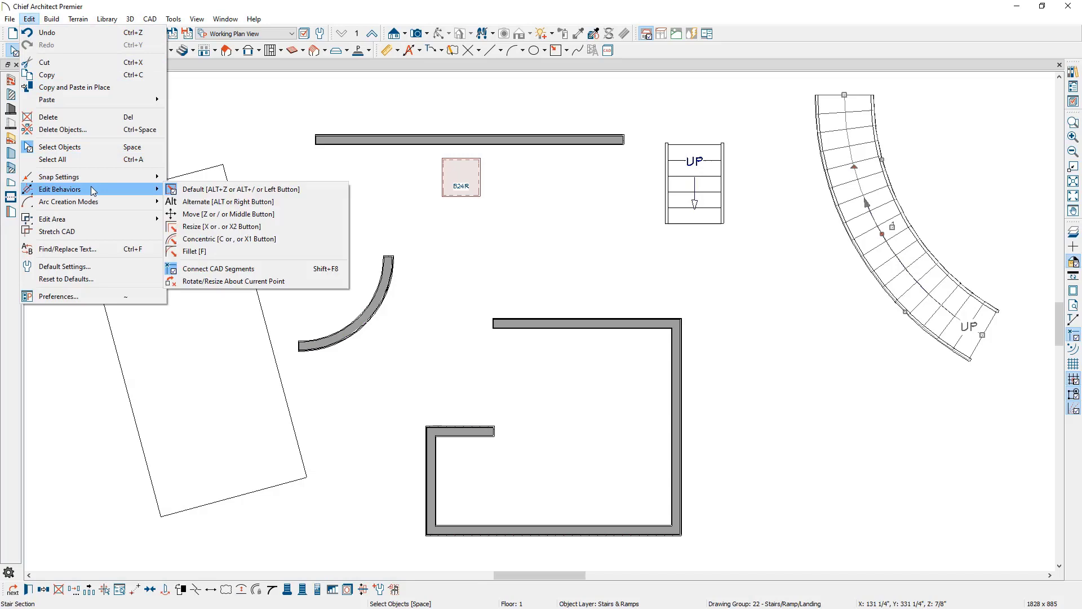
left_click(300, 202)
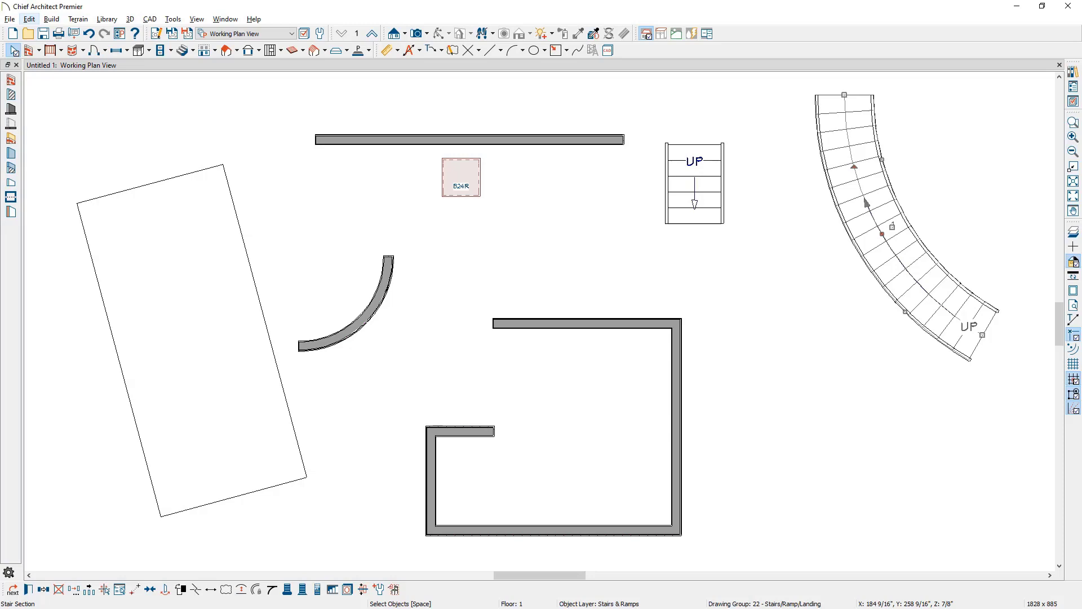
- Draw a short exterior wall down from the top wall's left end
left_click(12, 81)
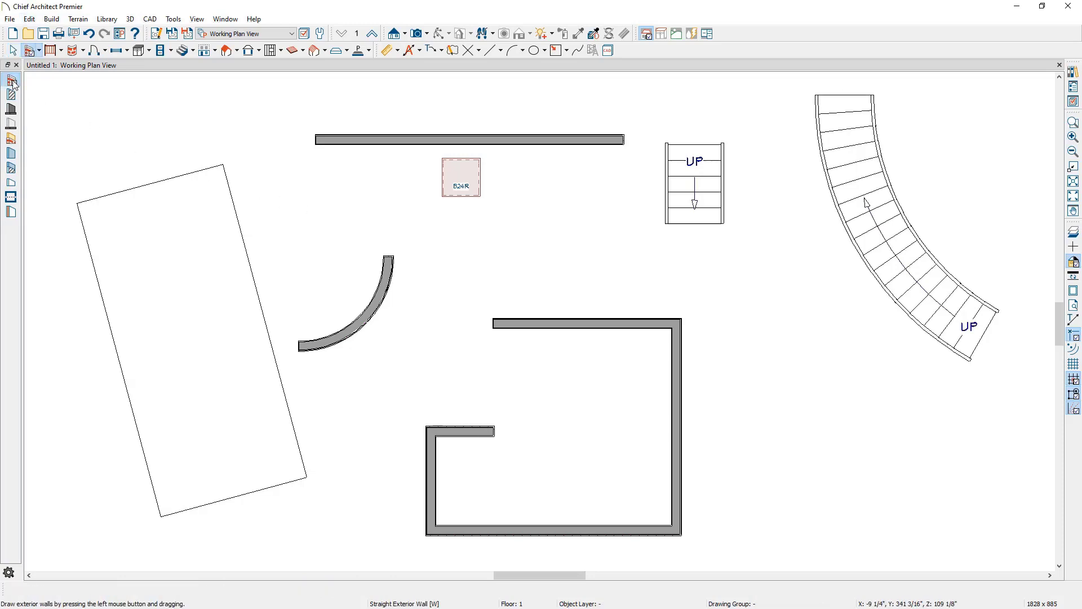
left_click_drag(314, 201, 315, 148)
key("space")
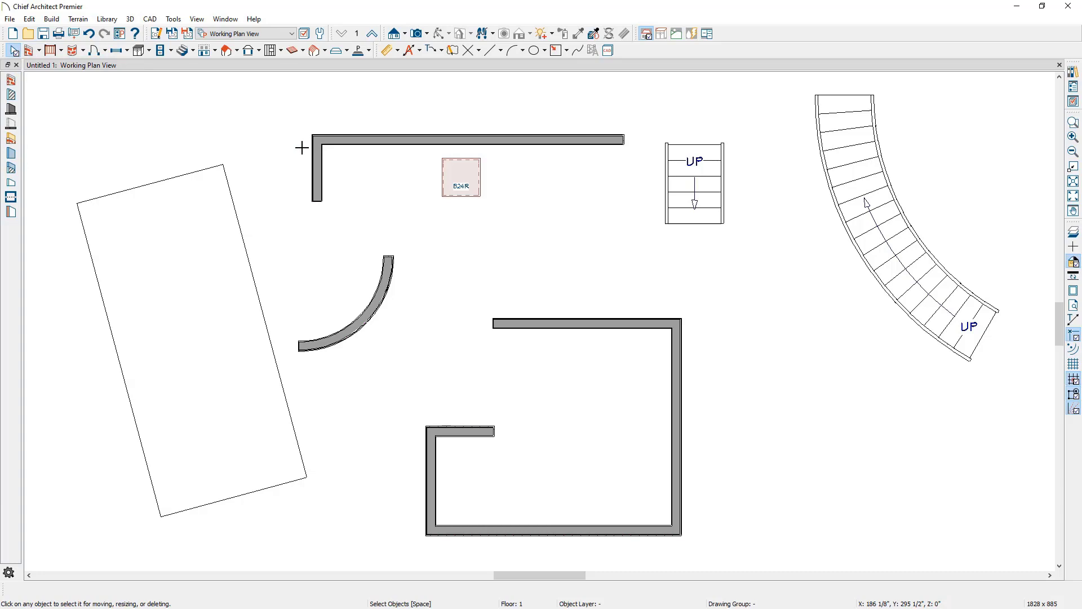
- Toggle Object Snaps under Edit > Snap Settings
left_click(30, 19)
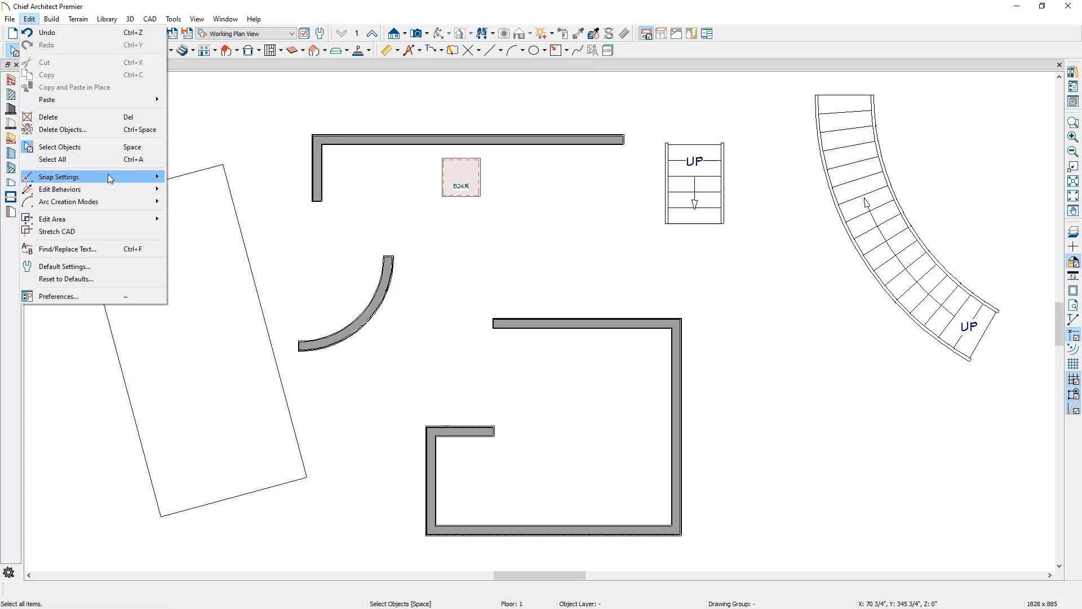
mouse_move(110, 177)
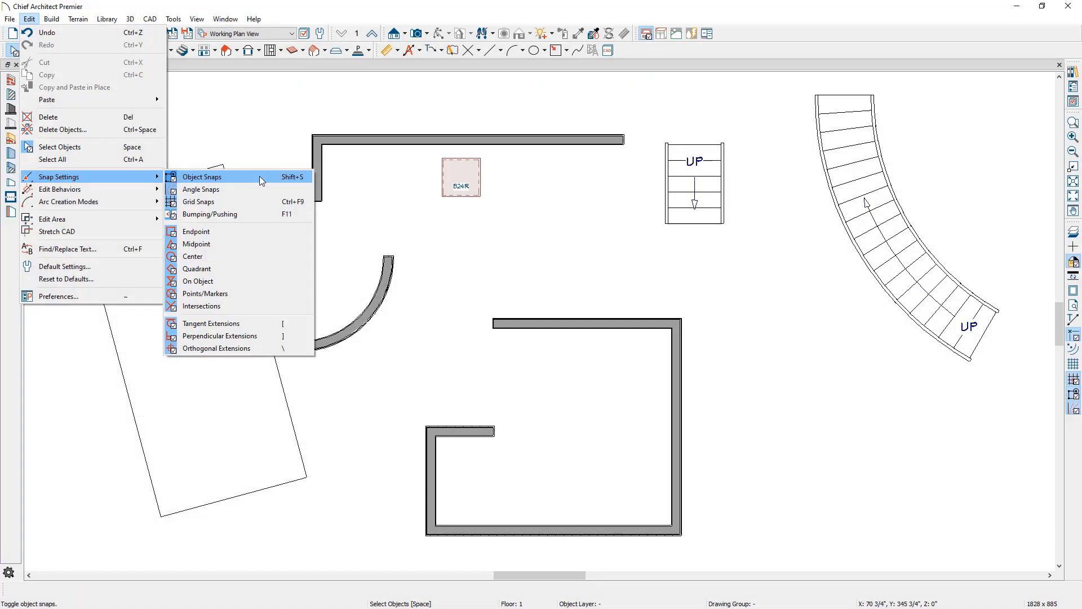
left_click(260, 179)
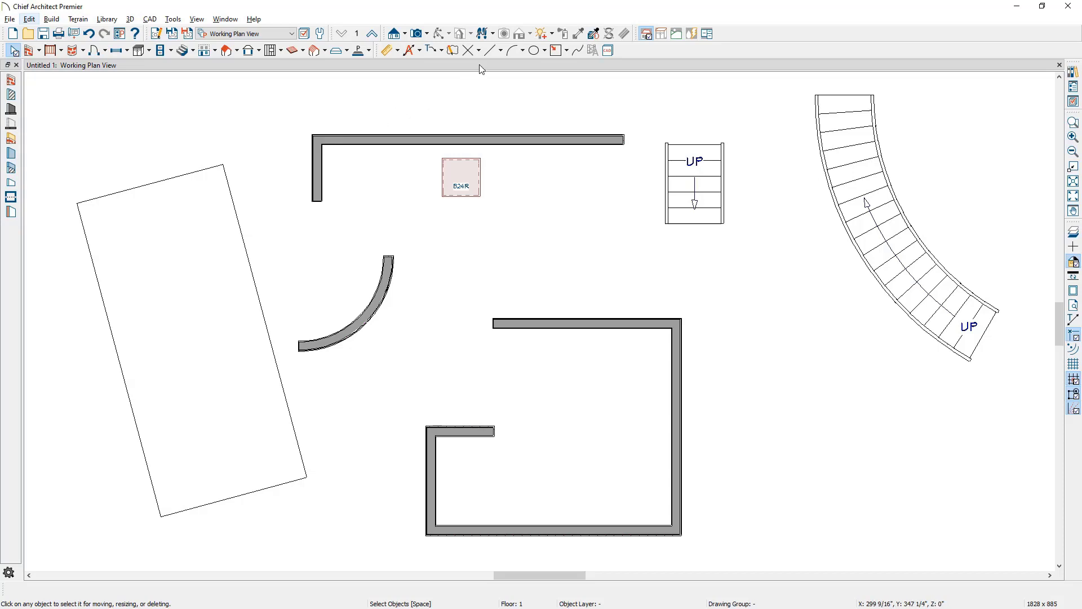
- Draw a CAD line across the rectangle's middle and a diagonal between opposite corners
left_click(490, 52)
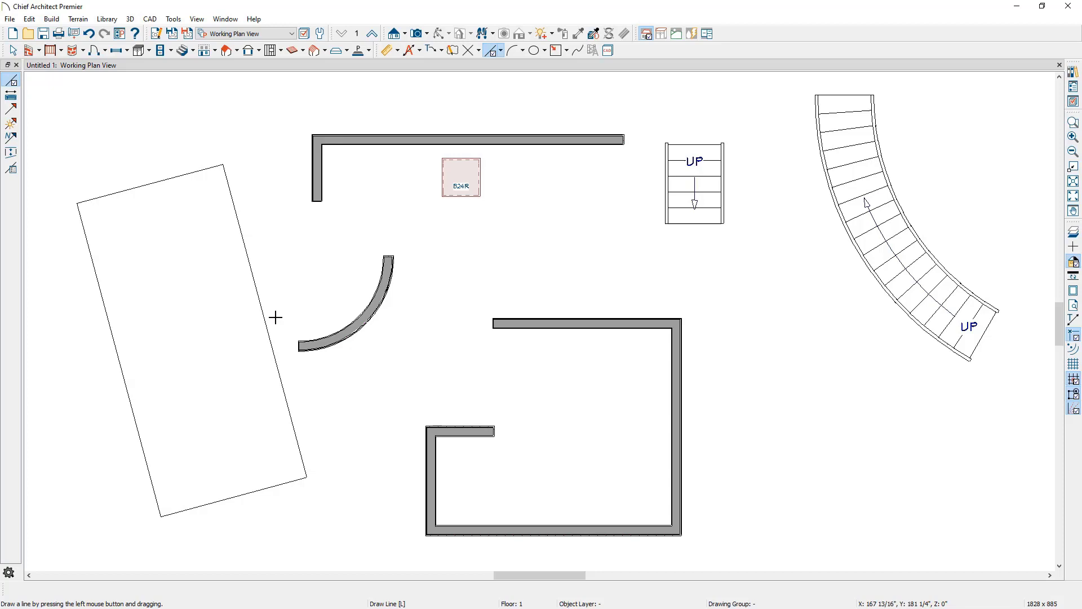
left_click_drag(265, 322, 120, 361)
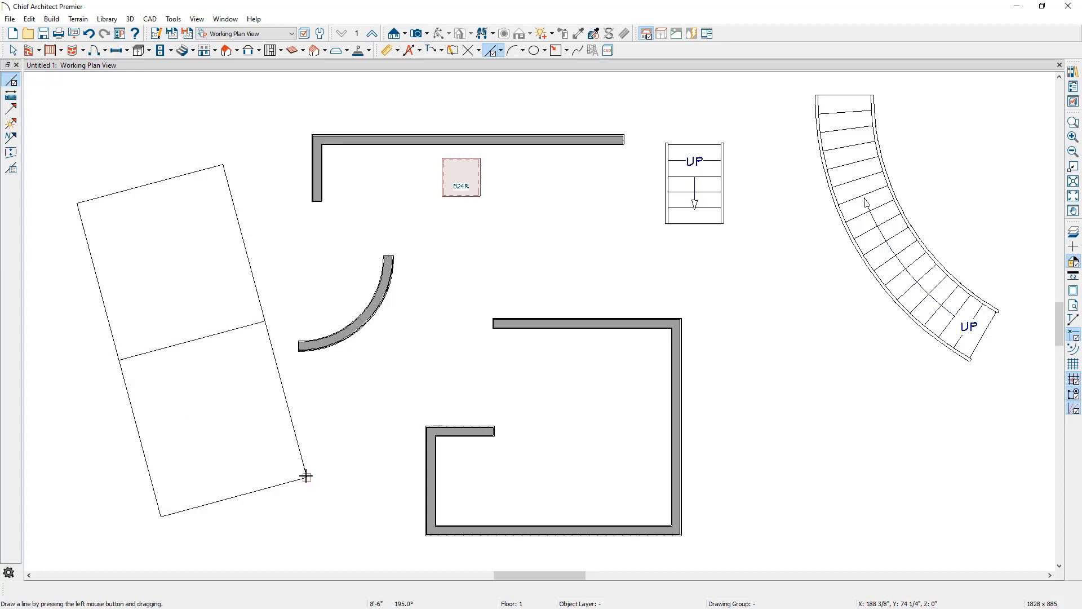
mouse_move(305, 476)
left_mouse_down()
mouse_move(104, 251)
mouse_move(79, 204)
left_mouse_up()
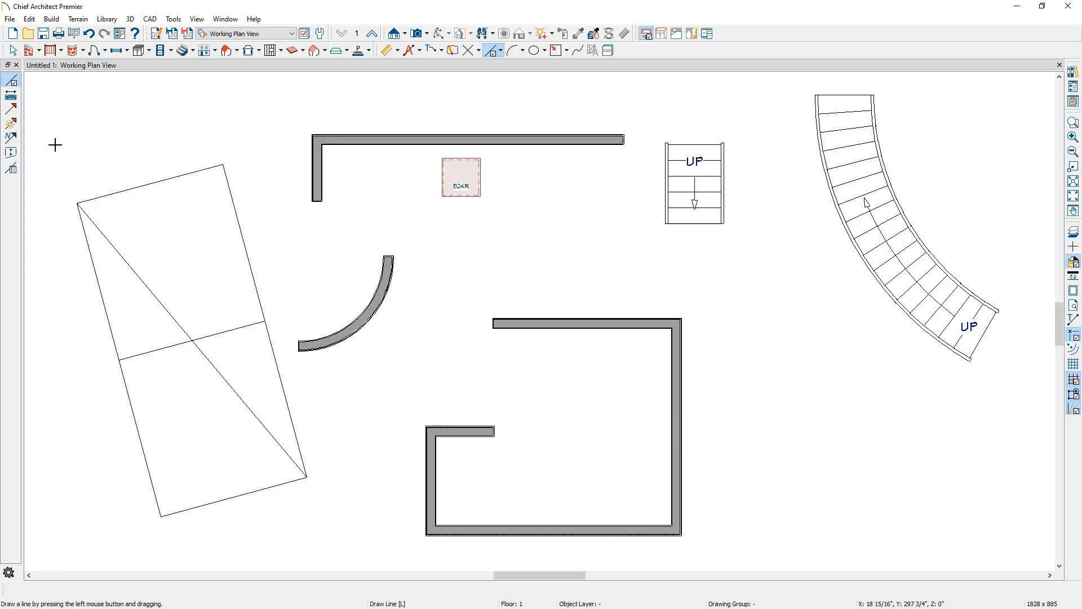
- Draw a horizontal CAD line above the rectangle and move it upward
left_click_drag(55, 145, 257, 152)
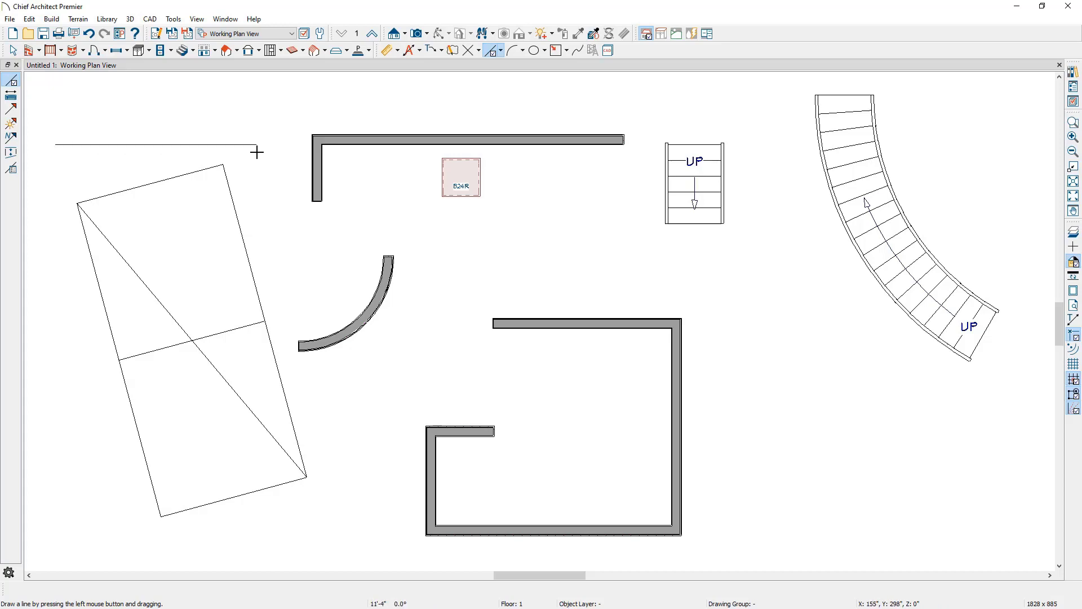
key("space")
left_click(159, 145)
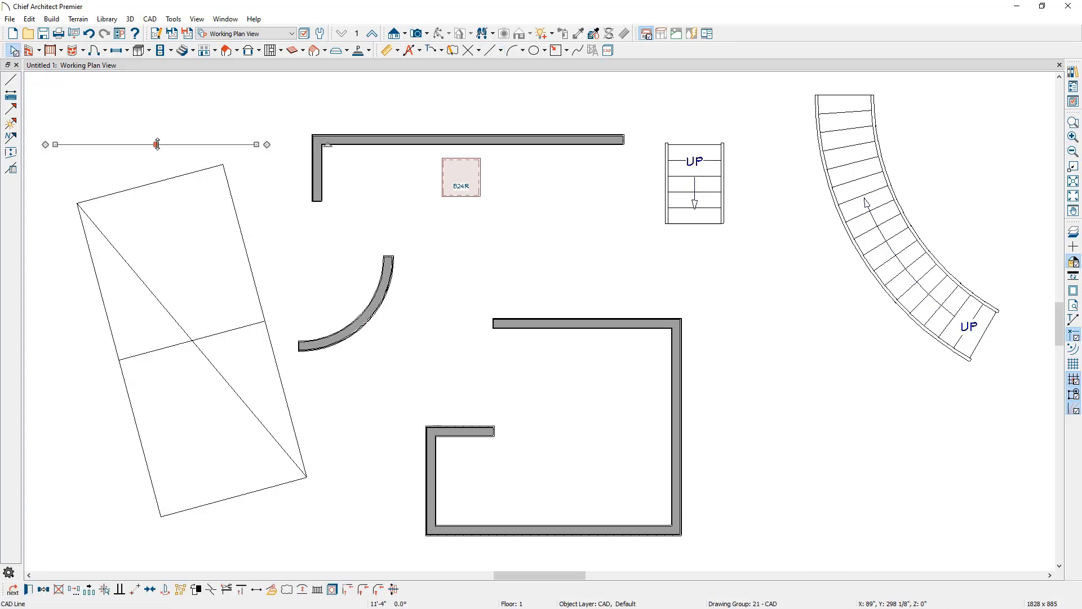
left_click_drag(156, 145, 158, 114)
- Draw a second horizontal CAD line and move it to the top, level with the first
left_click(12, 80)
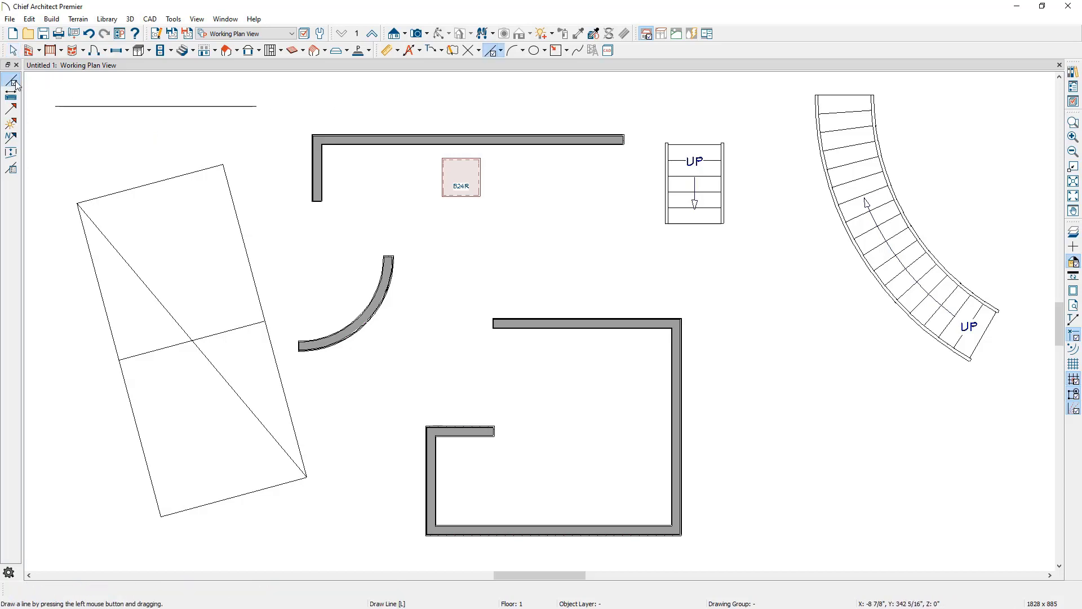
left_click_drag(500, 276, 753, 287)
key("space")
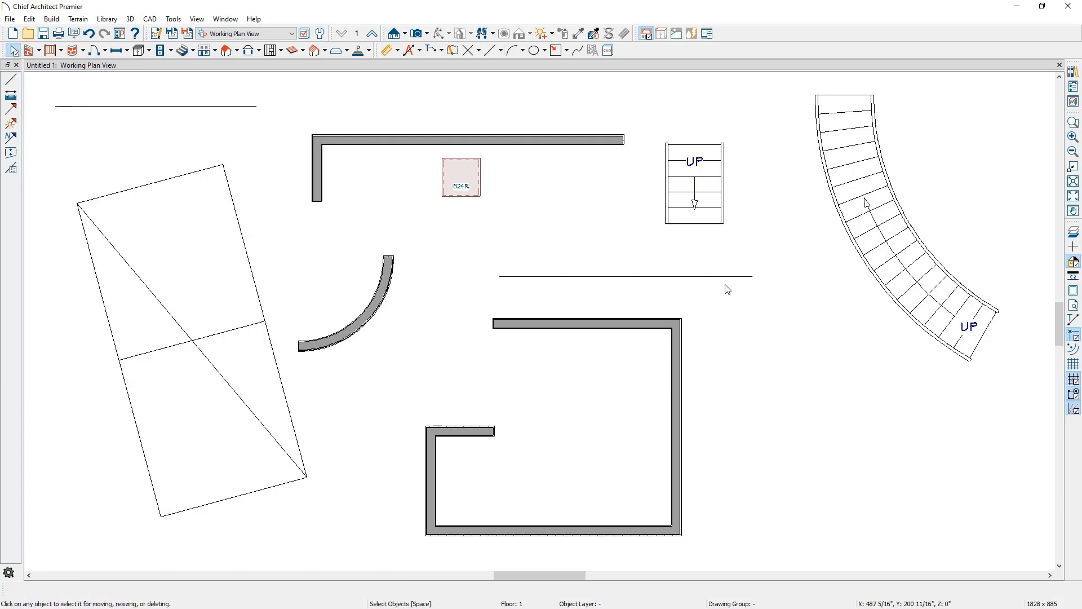
left_click(622, 277)
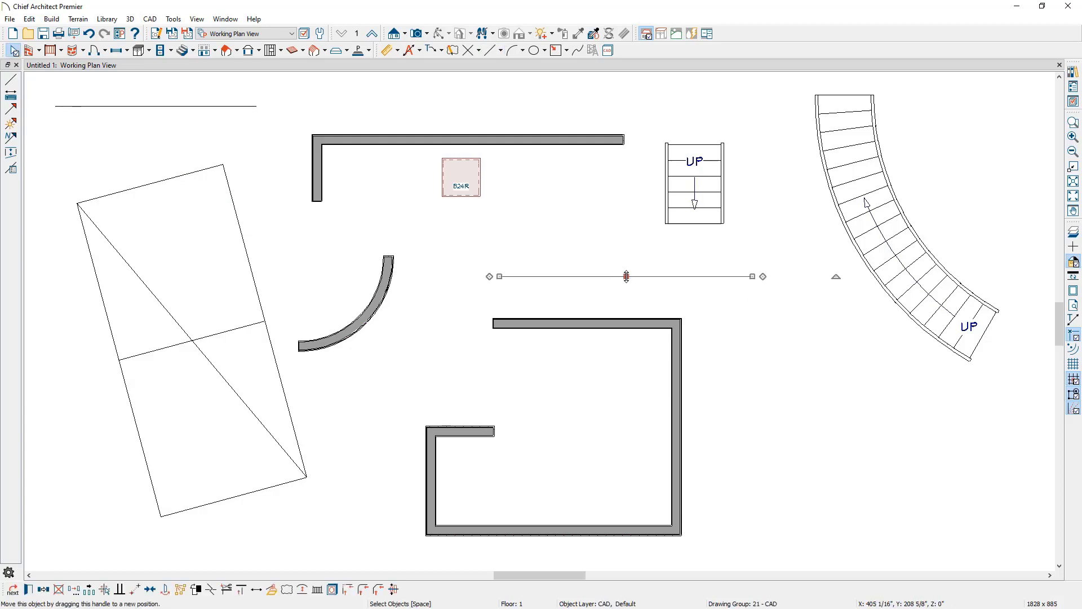
left_click_drag(626, 276, 259, 105)
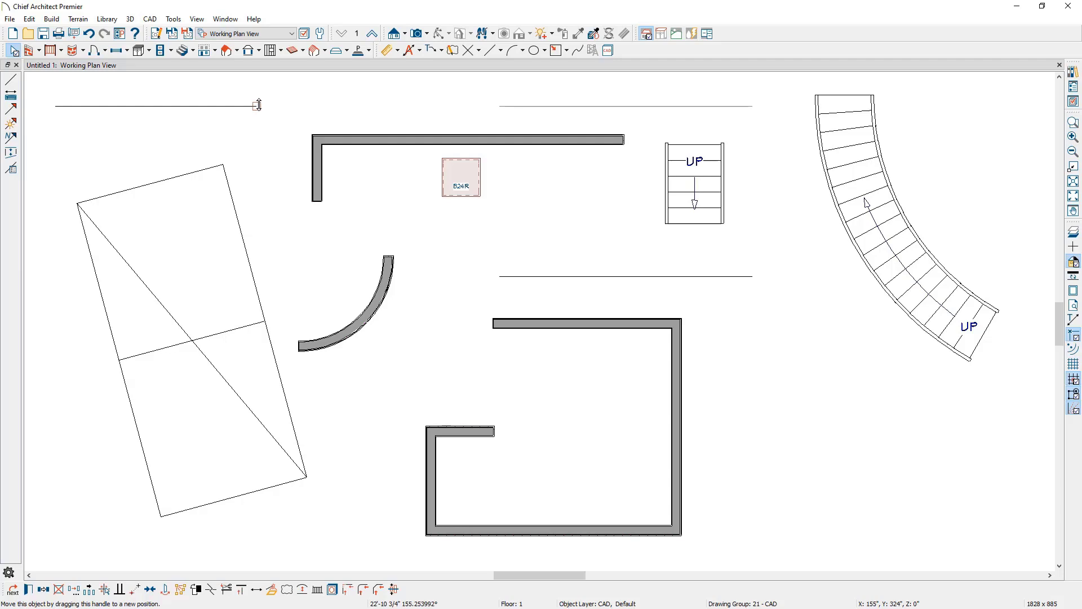
key("ctrl+z")
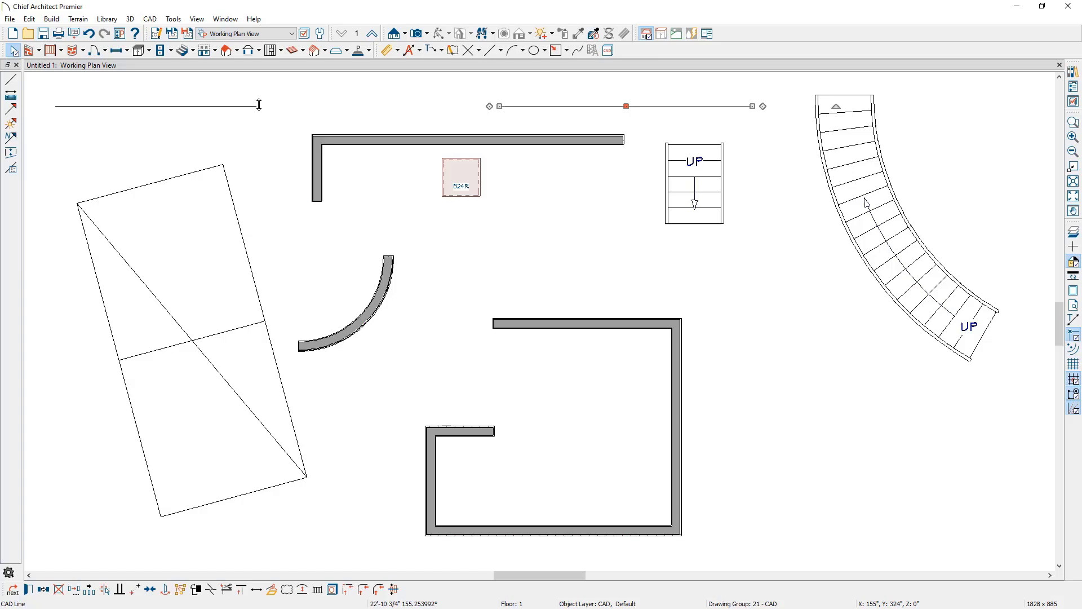
key("Escape")
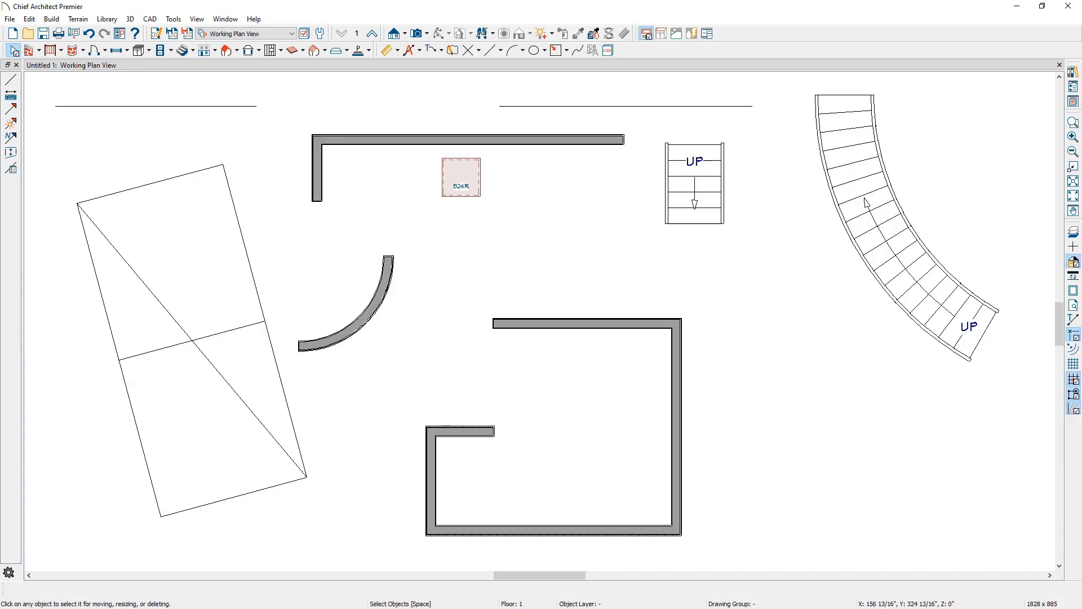
- Try starting straight exterior walls from the curved wall's upper end and from its arc, cancelling each
left_click(29, 19)
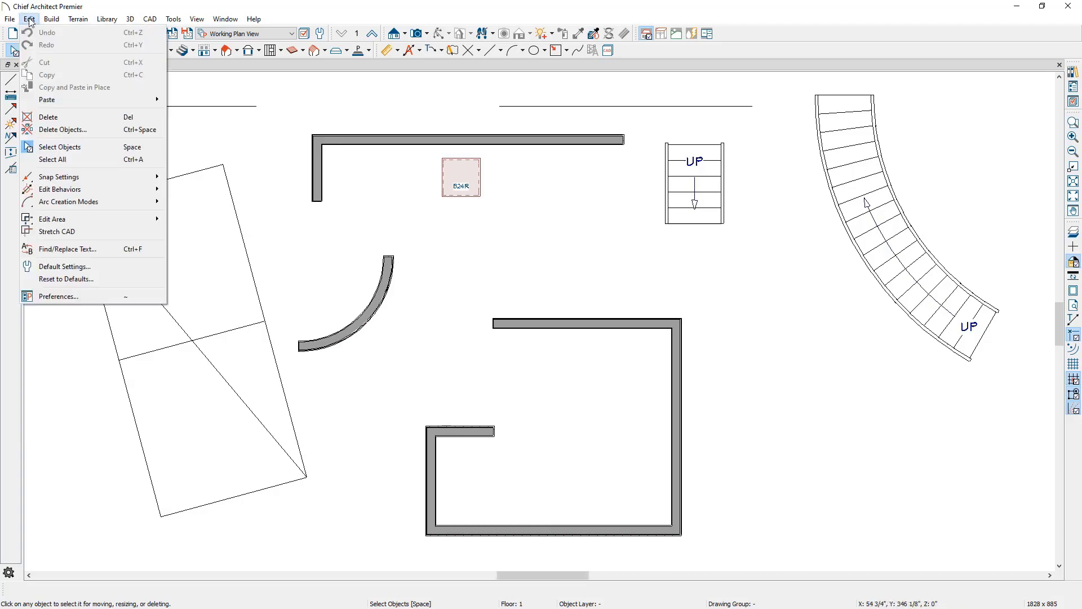
mouse_move(125, 180)
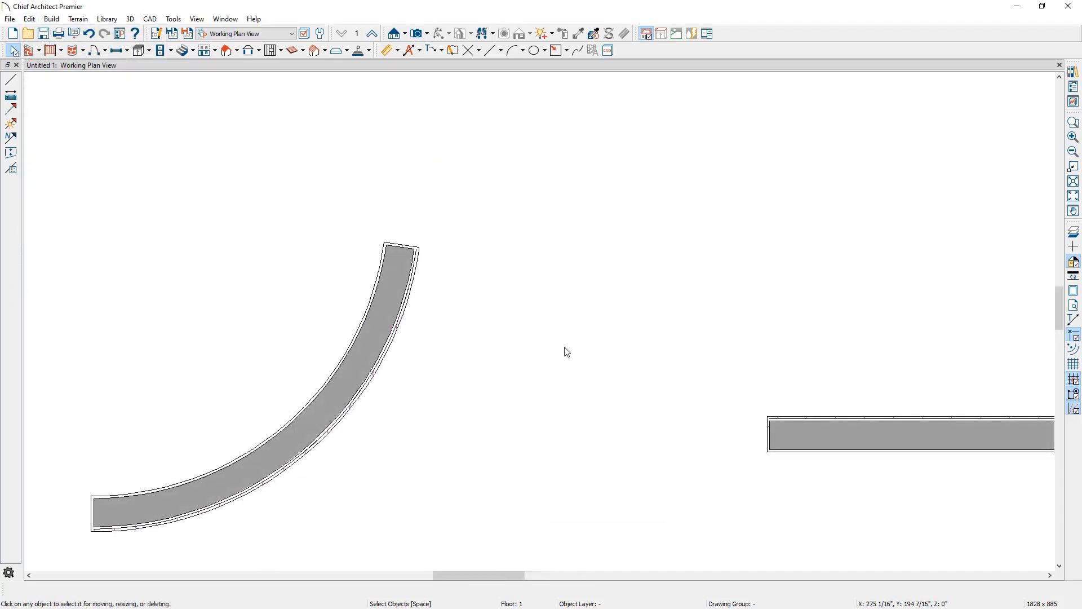
left_click(30, 51)
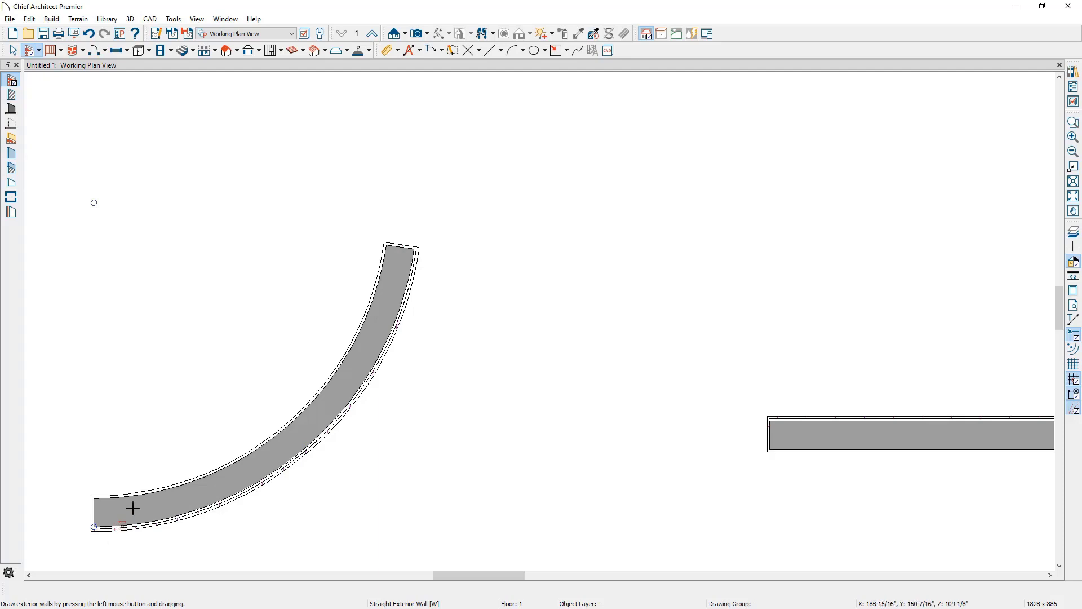
left_click_drag(414, 248, 435, 123)
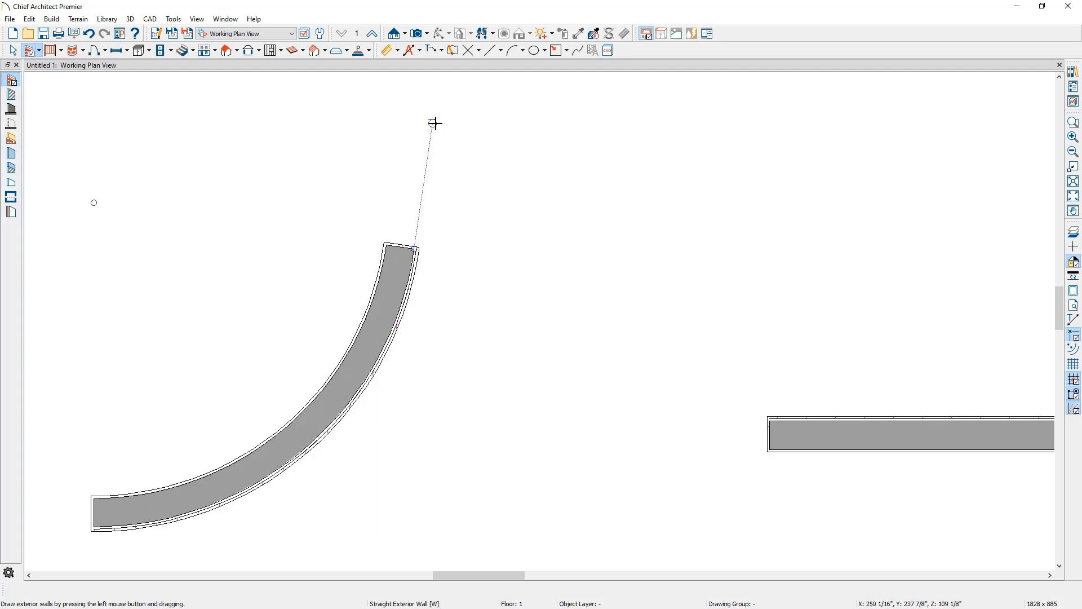
key("Escape")
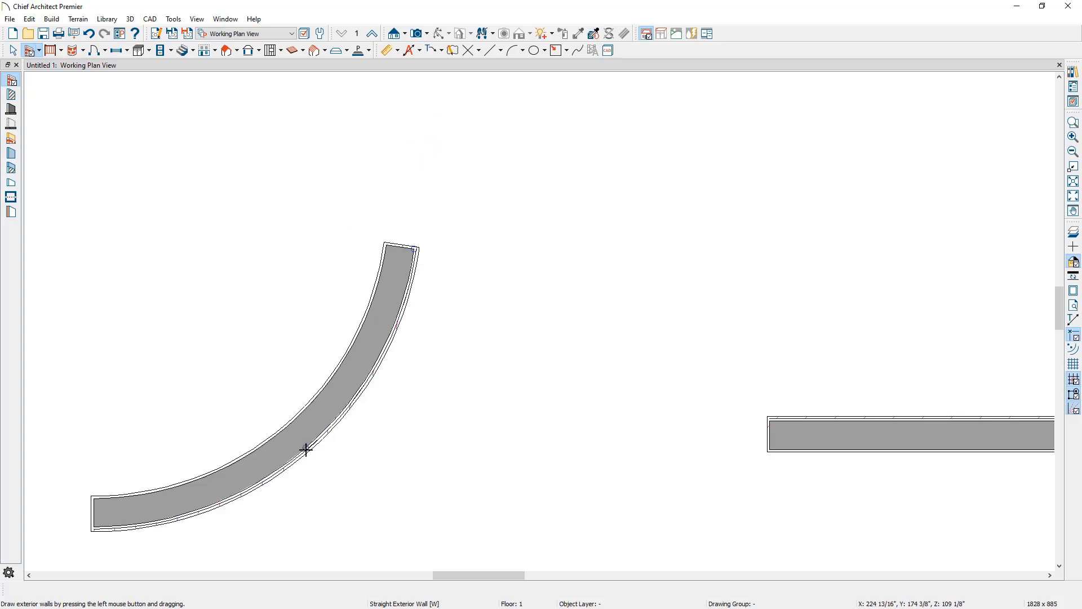
left_click_drag(305, 450, 490, 294)
key("Escape")
- Start walls leftward and rightward from the curved wall's top end, then cancel
left_click_drag(412, 248, 248, 236)
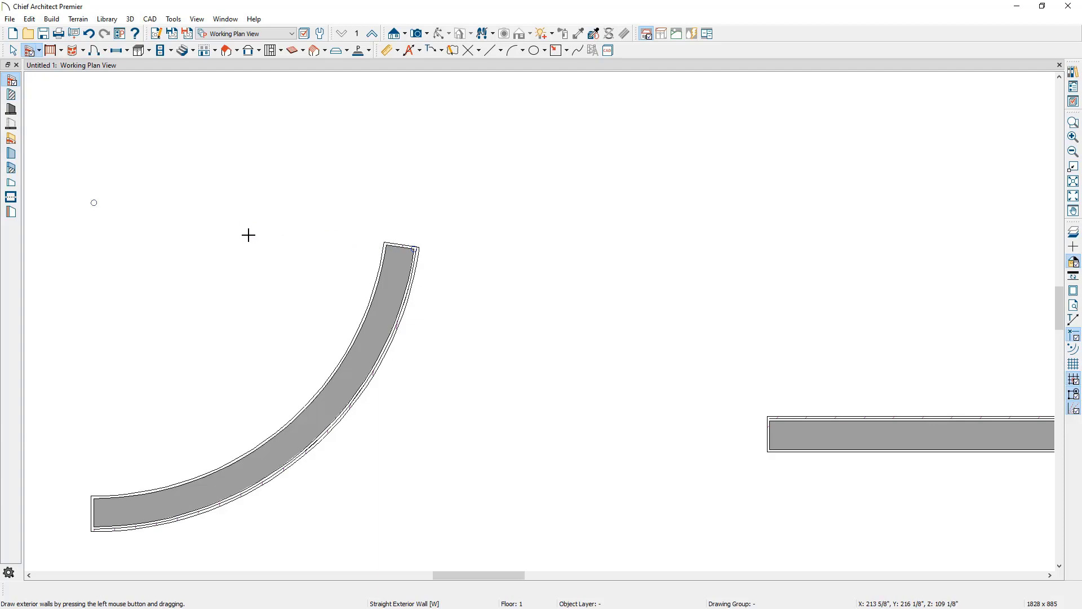
left_click_drag(414, 248, 581, 254)
key("space")
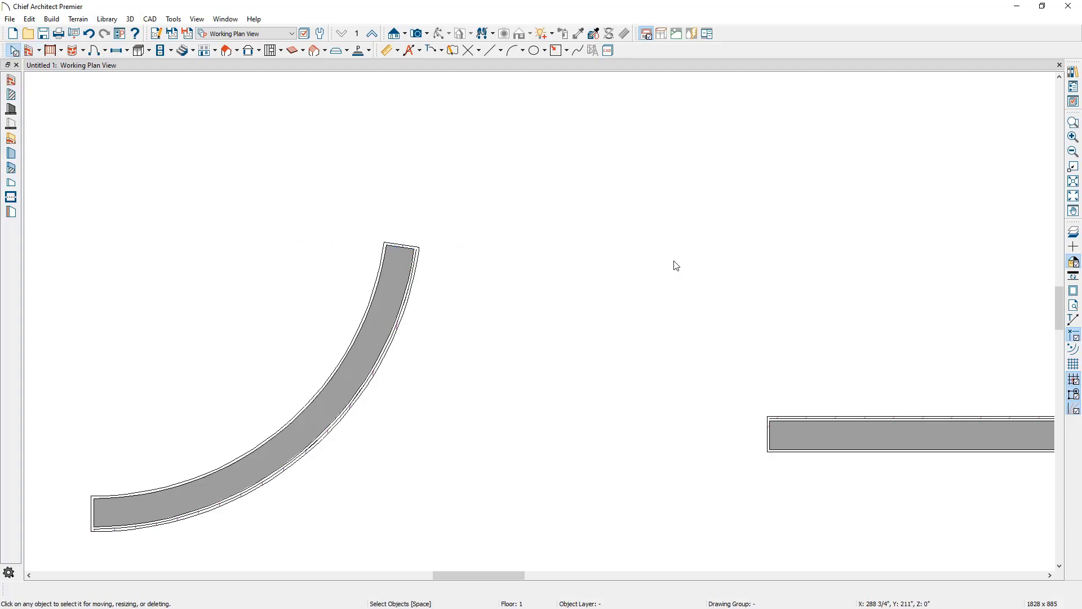
- Fit the drawing in view and test walls from the upper and lower wall corners, cancelling both
left_click(1074, 197)
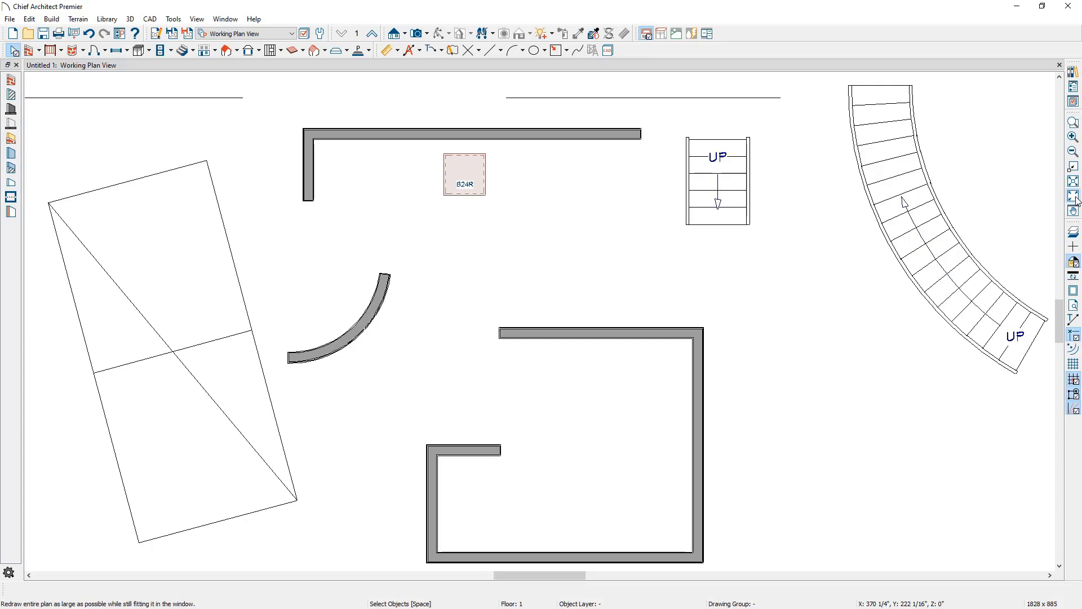
left_click(12, 81)
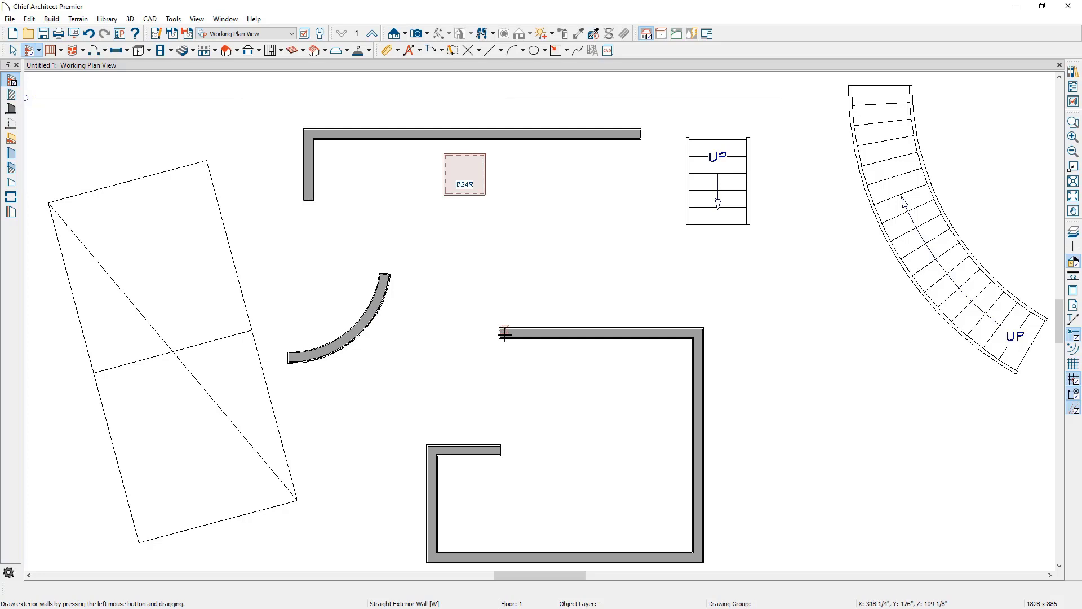
left_click_drag(505, 333, 425, 326)
key("Escape")
left_click_drag(428, 443, 426, 330)
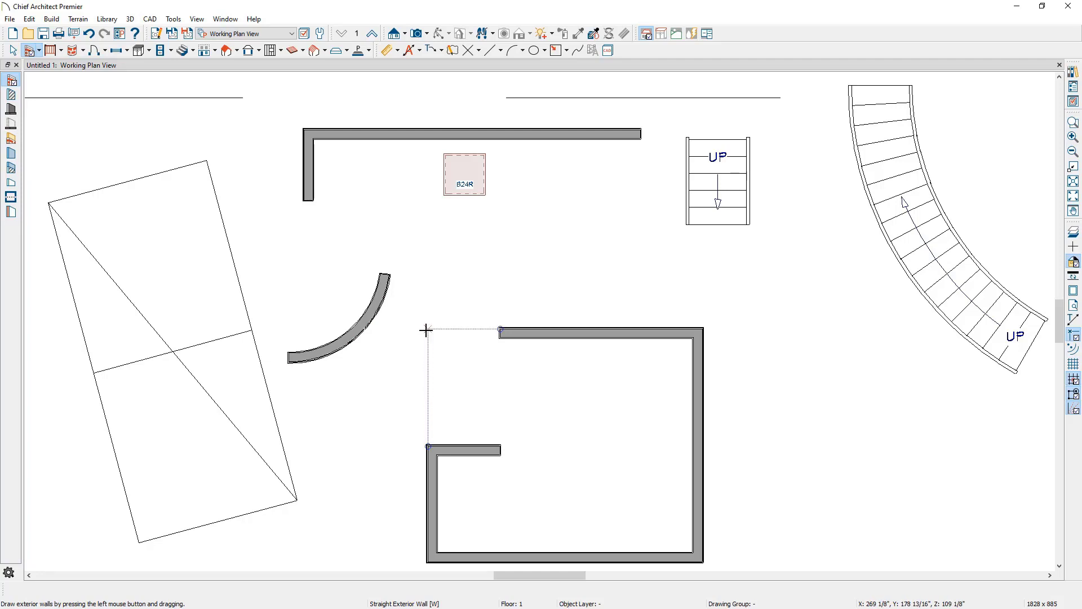
key("Escape")
- Delete the lower walls, polygon, both staircases and the two CAD lines
left_click_drag(132, 249, 790, 569)
key("Delete")
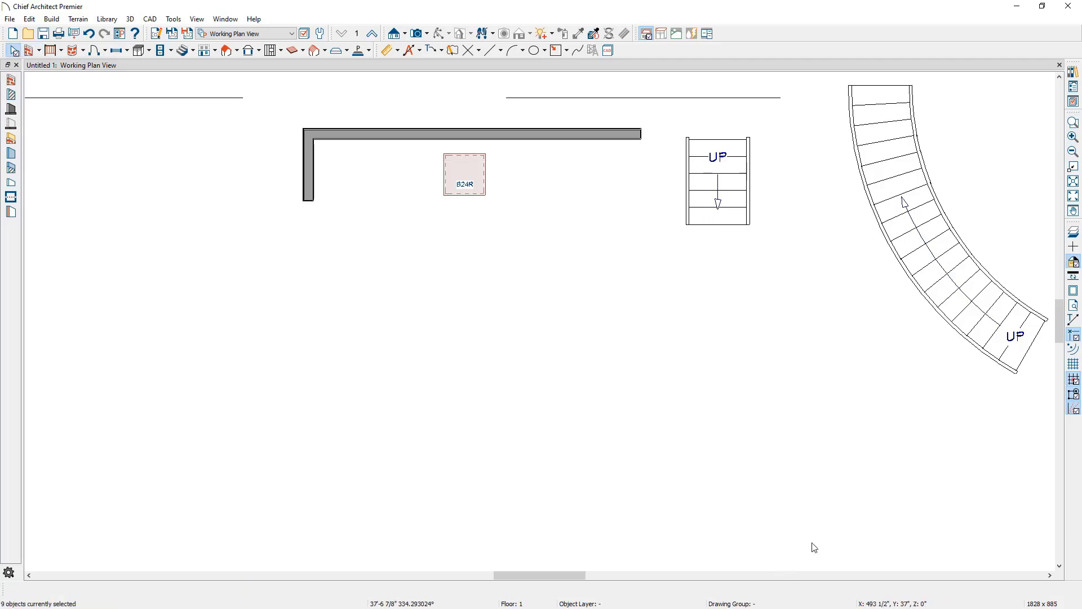
left_click_drag(954, 375, 689, 85)
key("Delete")
left_click(220, 98)
key("Delete")
- Delete the left wall, toggle Angle Snaps, and draw a wall down from the top wall's right end
left_click(307, 164)
key("Delete")
left_click(30, 19)
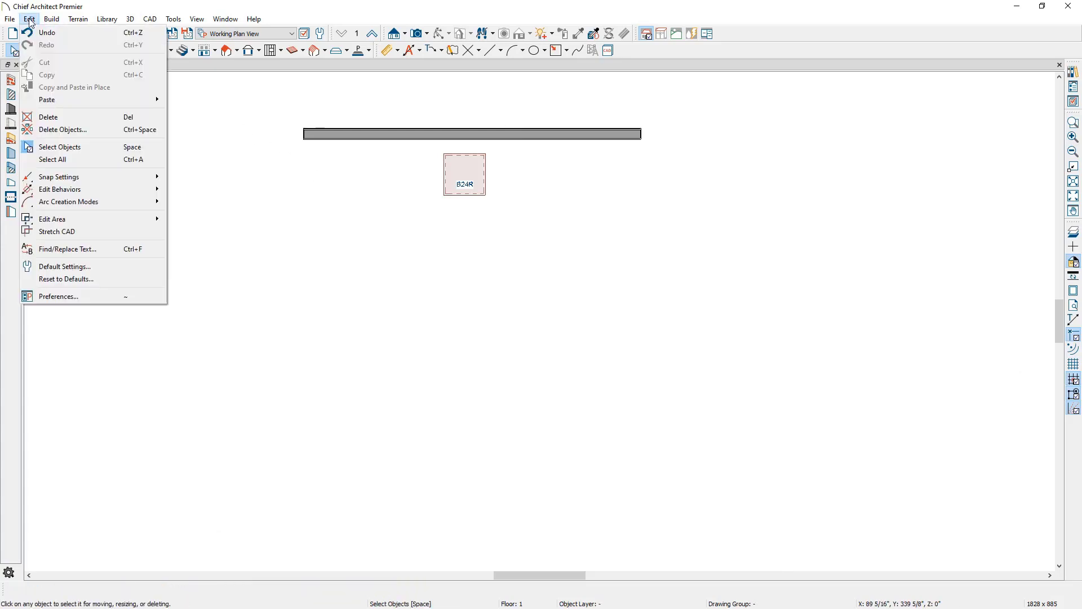
mouse_move(127, 176)
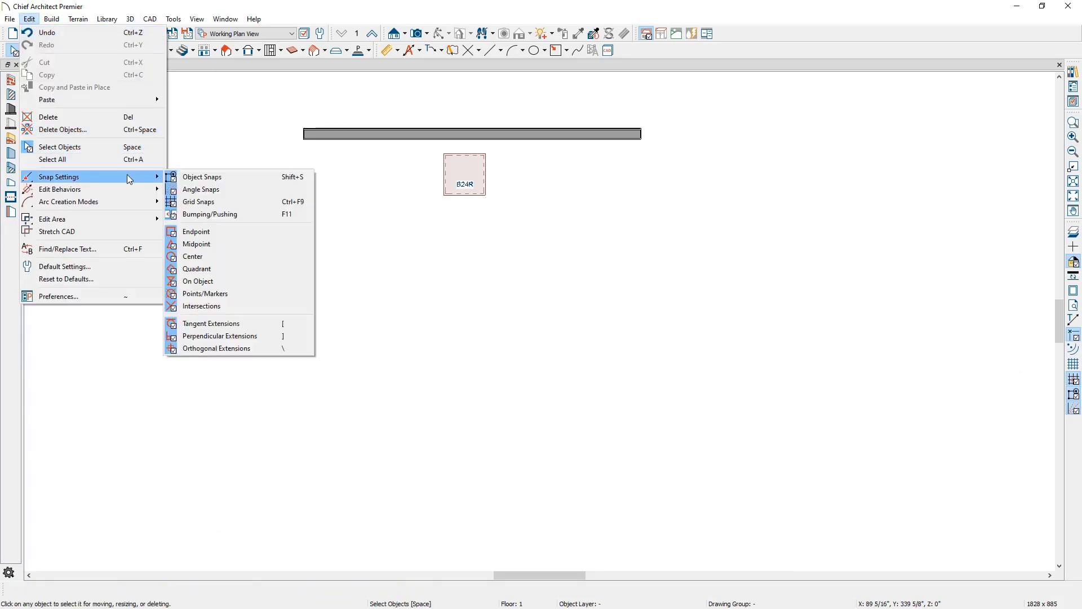
left_click(231, 189)
key("w")
mouse_move(643, 133)
left_mouse_down()
mouse_move(635, 377)
mouse_move(495, 362)
mouse_move(452, 331)
mouse_move(415, 274)
mouse_move(536, 367)
mouse_move(643, 404)
mouse_move(303, 381)
mouse_move(300, 140)
left_mouse_up()
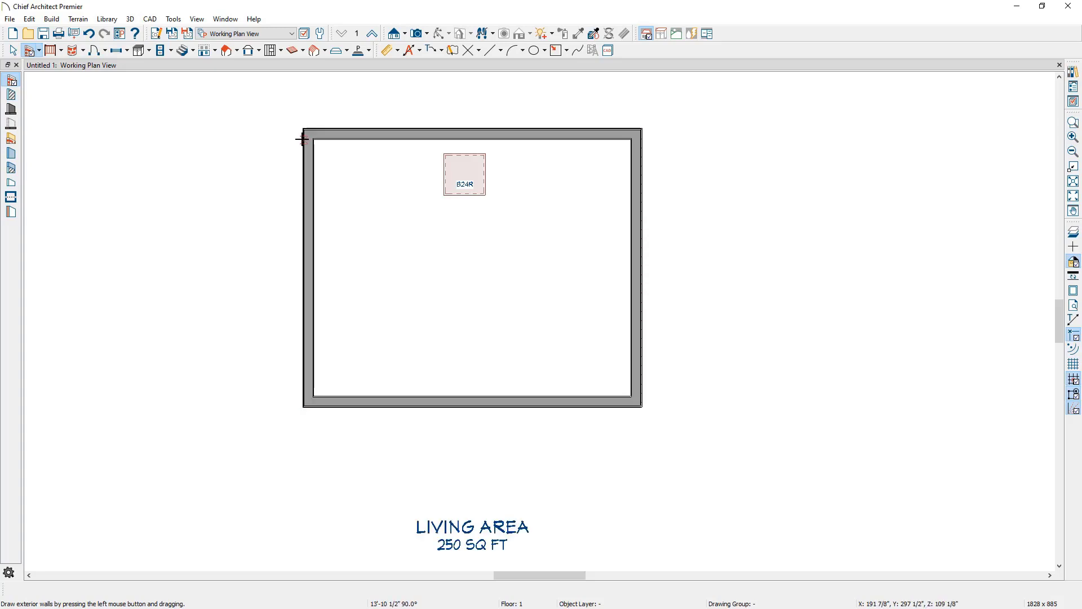
- Enable Grid Snaps and nudge the top exterior wall onto the grid
left_click(31, 20)
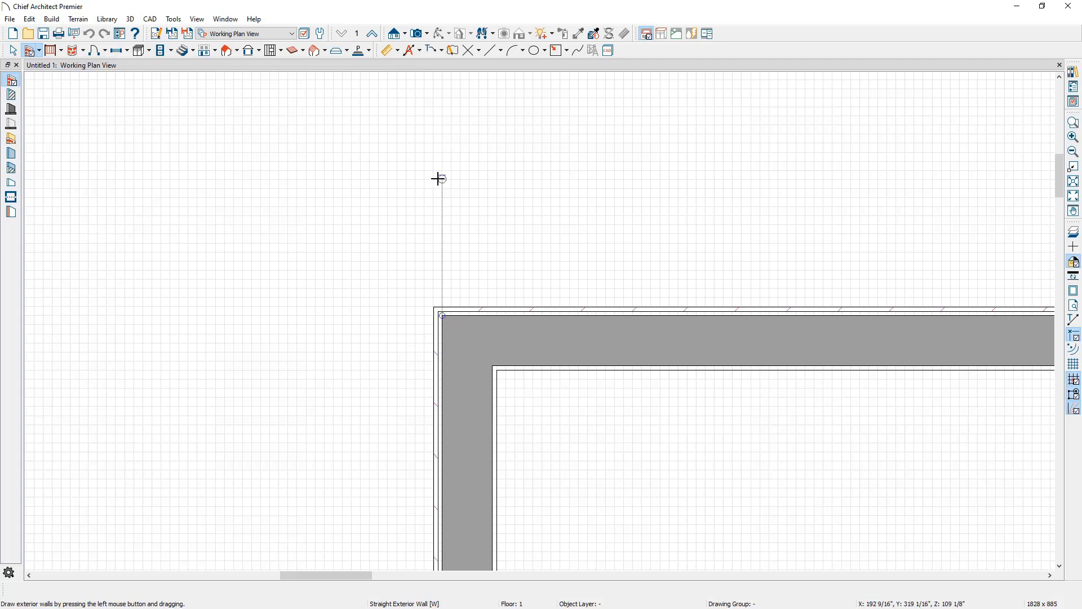
left_click(549, 331)
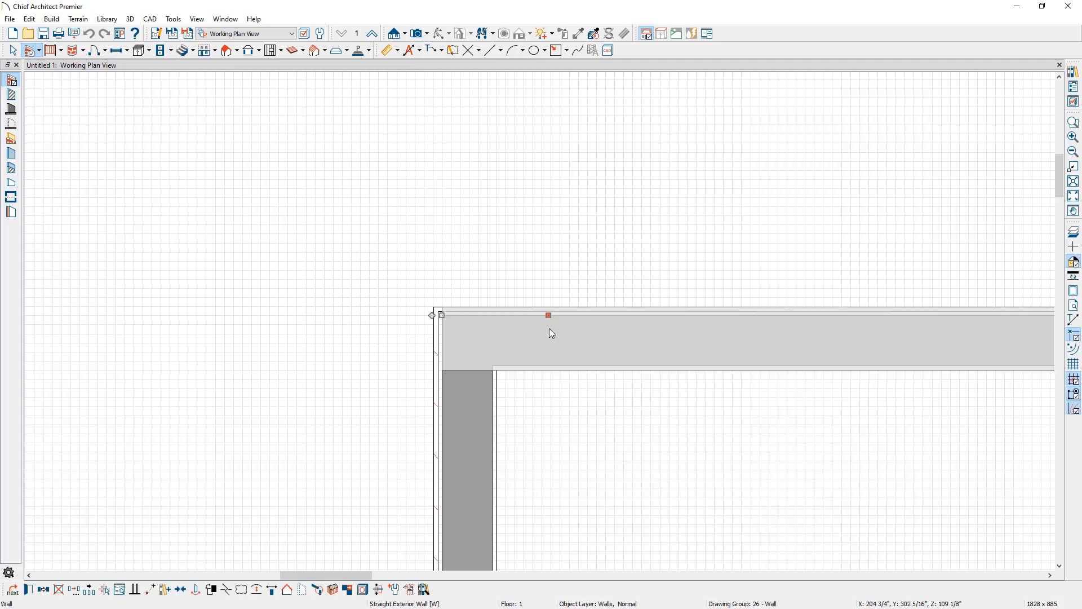
mouse_move(549, 315)
left_mouse_down()
mouse_move(551, 288)
mouse_move(548, 317)
left_mouse_up()
key("Escape")
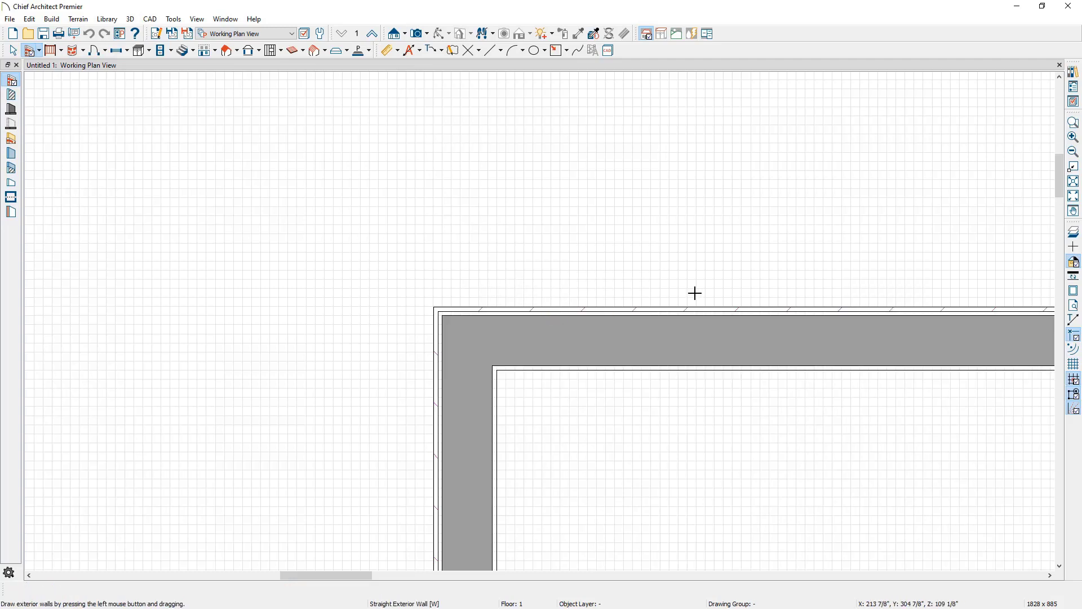
- Change the right wall's 17'-6" dimension to 17'-5 1/2"
left_click(1074, 181)
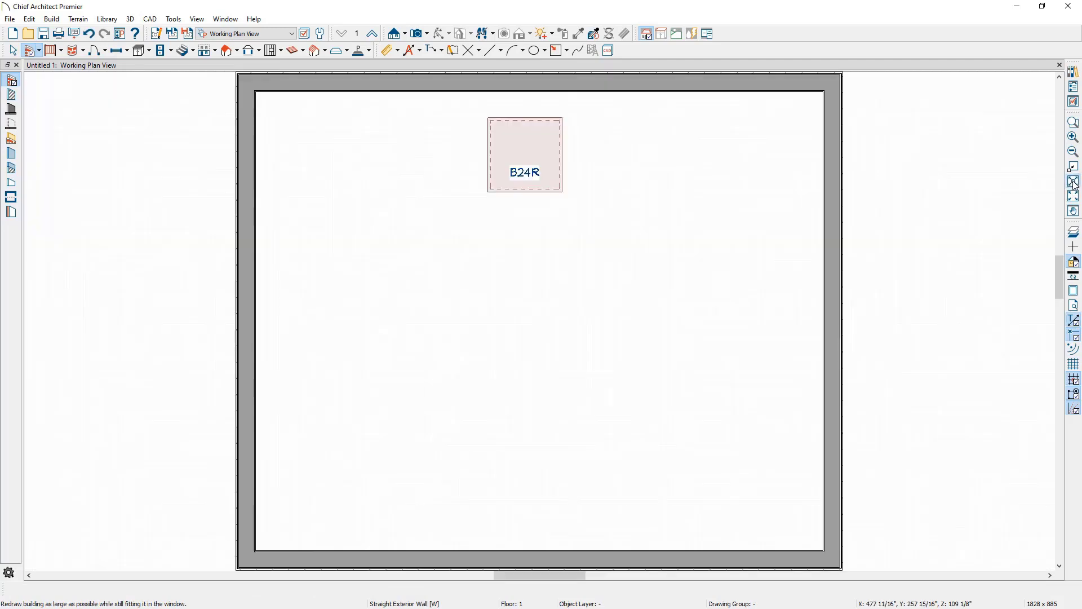
left_click(843, 292)
left_click(553, 330)
type("17'5 1/2")
key("Return")
key("Escape")
key("space")
- Enable Bumping/Pushing and push the B24R cabinet against the top wall
left_click(29, 18)
mouse_move(84, 177)
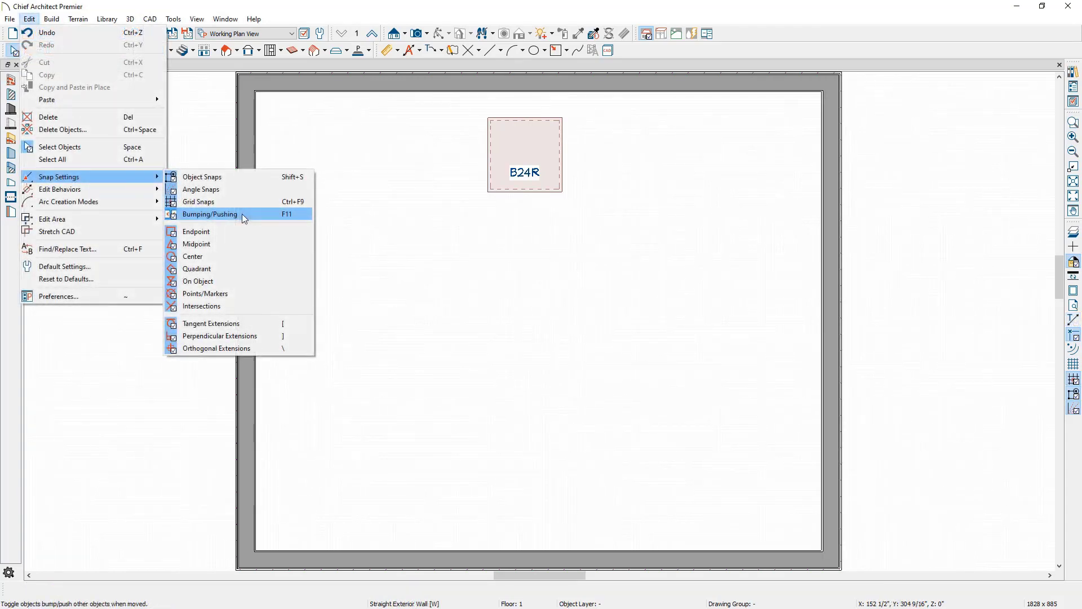
left_click(242, 214)
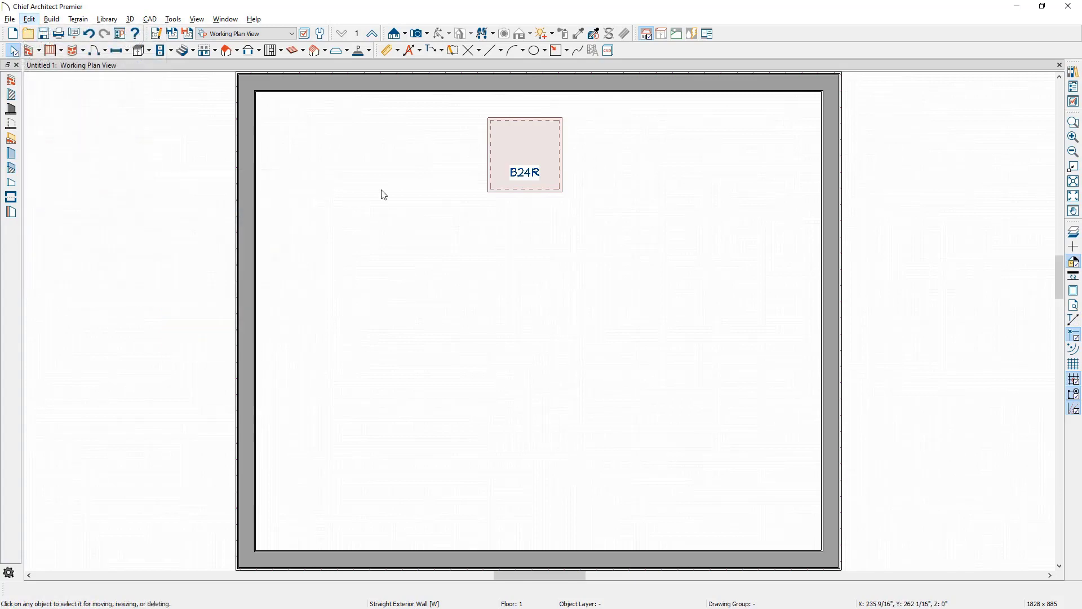
left_click(516, 164)
left_click_drag(525, 161, 525, 130)
- Place a second B24R beside the first, then move the top wall and cabinets down
left_click(141, 50)
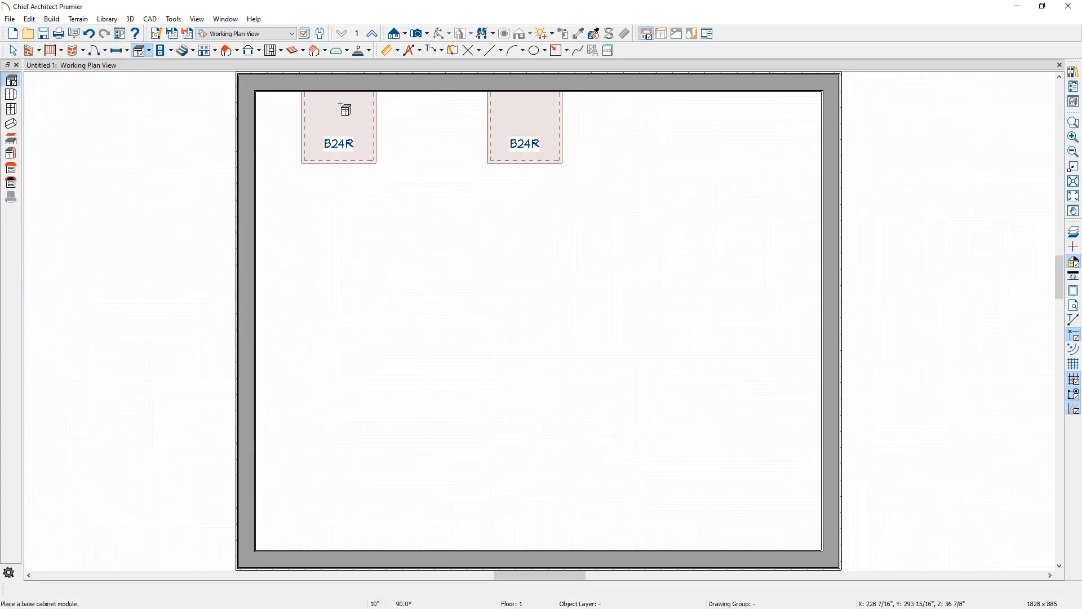
left_click(338, 125)
left_click_drag(338, 125, 566, 133)
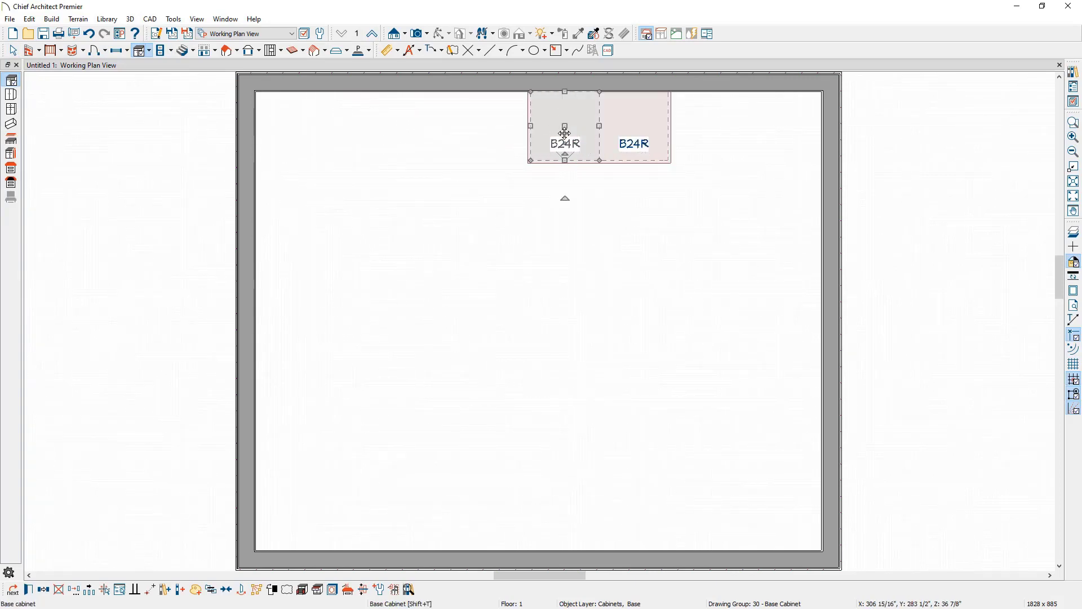
key("space")
left_click(510, 86)
left_click_drag(539, 73, 539, 135)
key("shift+w")
- Place two 2840DH windows on the left wall and slide the lower one against the upper
left_click(241, 222)
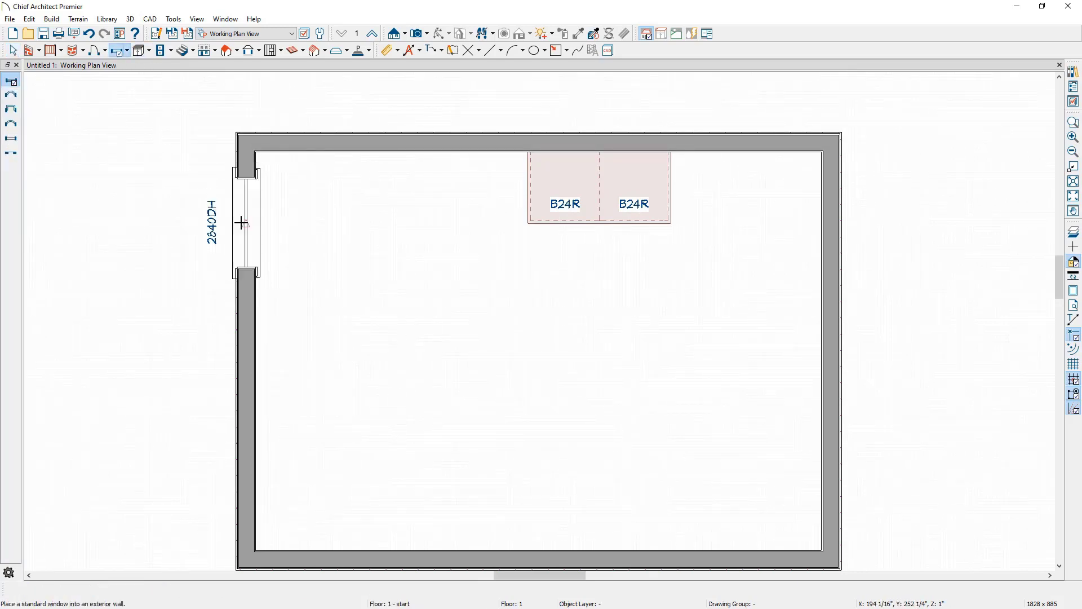
left_click(250, 364)
key("space")
left_click(252, 365)
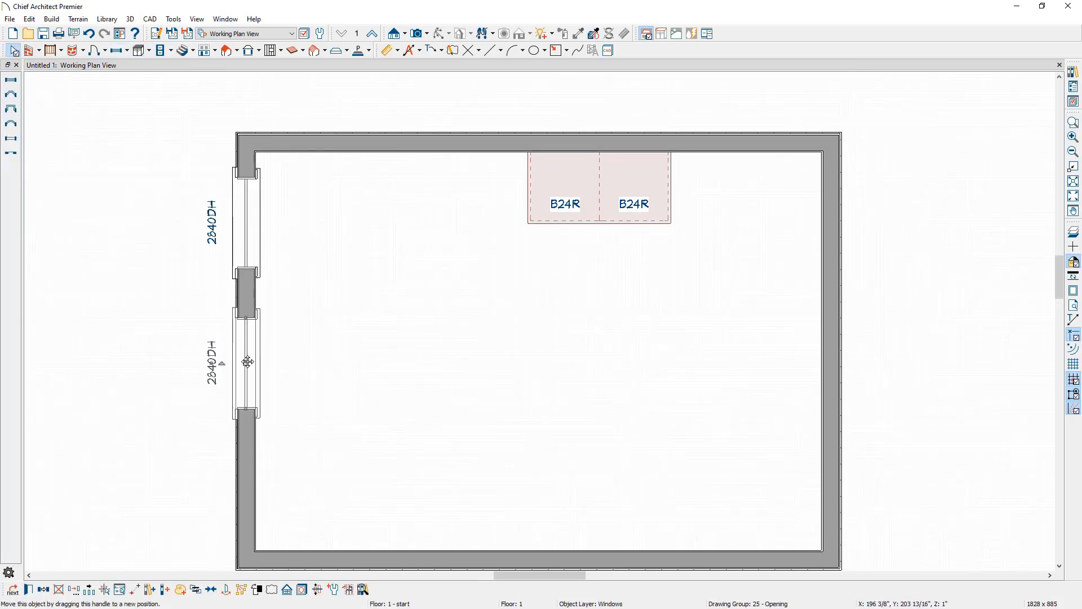
left_click_drag(247, 349, 246, 288)
- Toggle Orthogonal Extensions, move the right B24R into the top-right corner, and zoom in on it
left_click(29, 19)
mouse_move(90, 177)
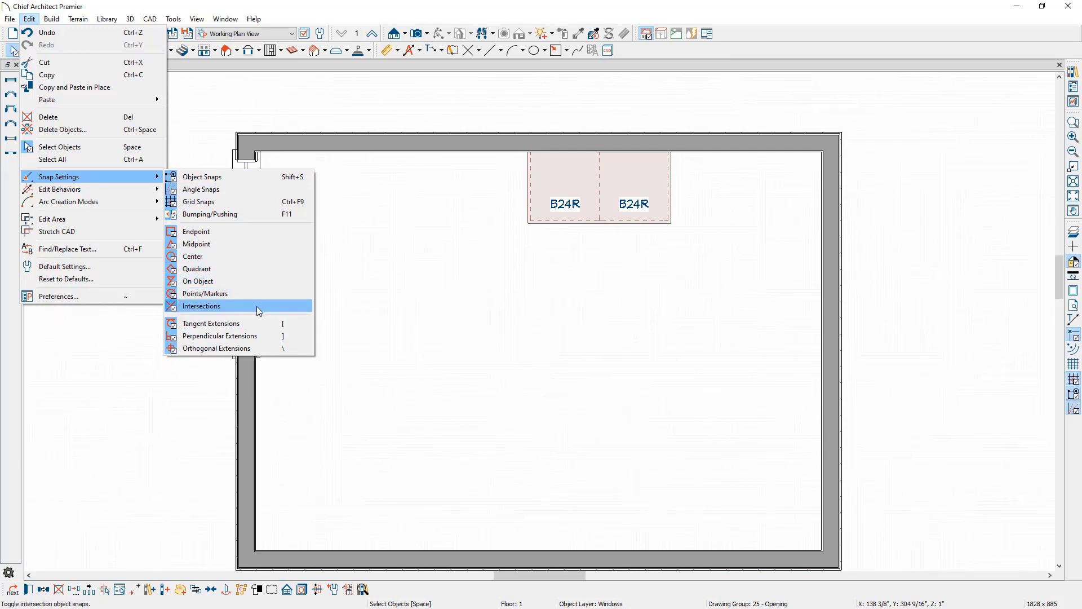
left_click(268, 349)
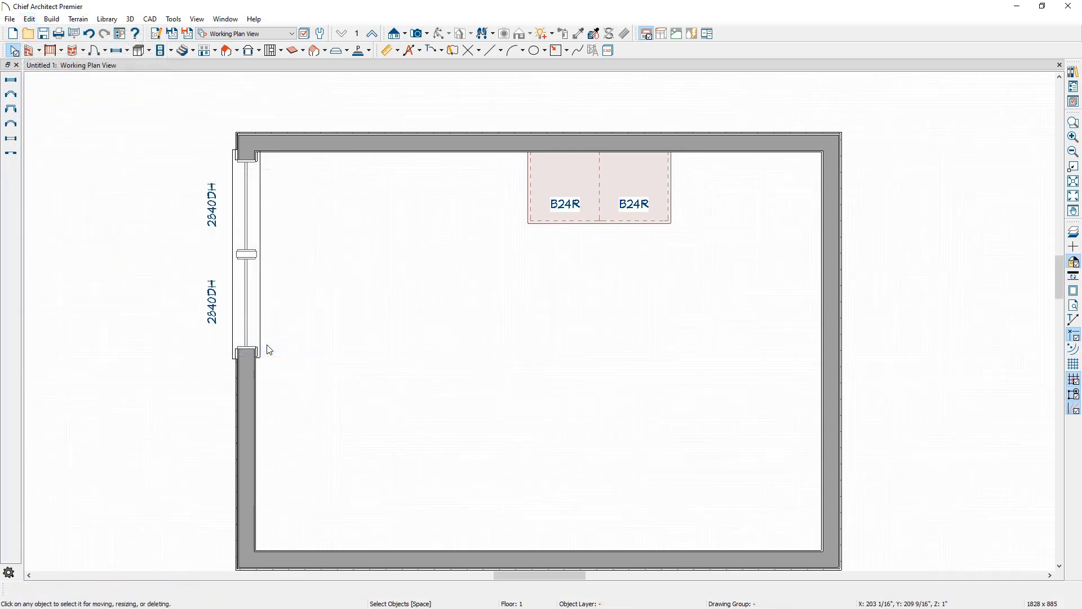
left_click(627, 207)
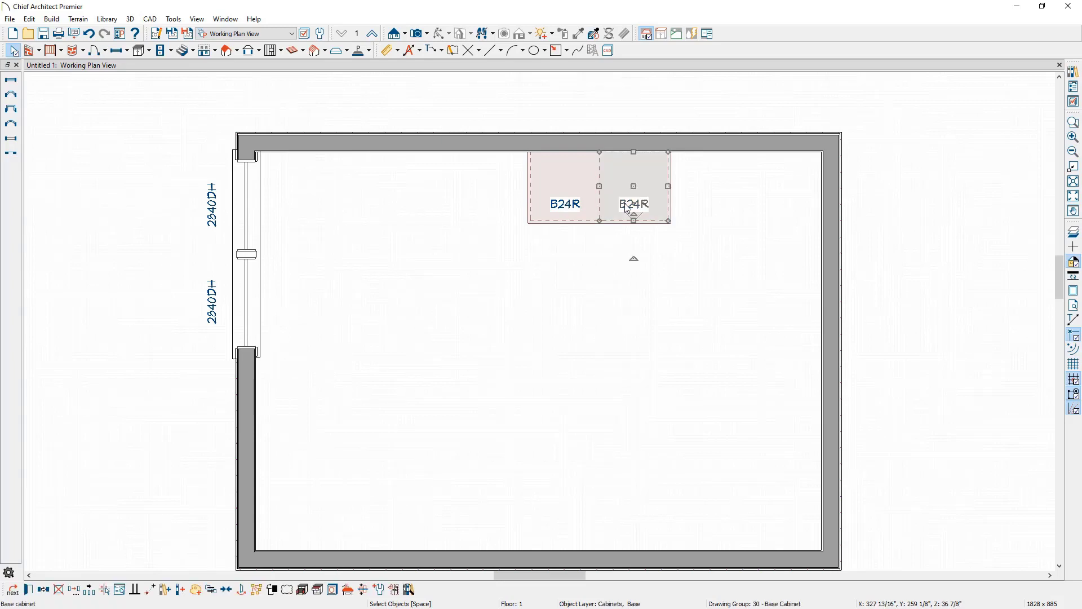
left_click_drag(634, 186, 788, 185)
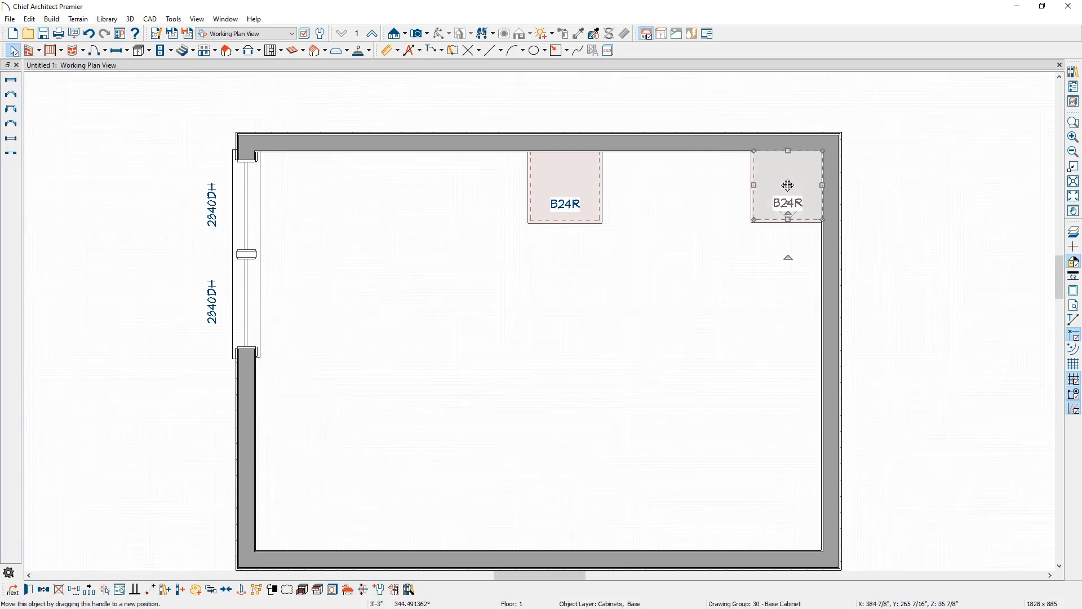
left_click(1074, 123)
left_click_drag(738, 137, 844, 237)
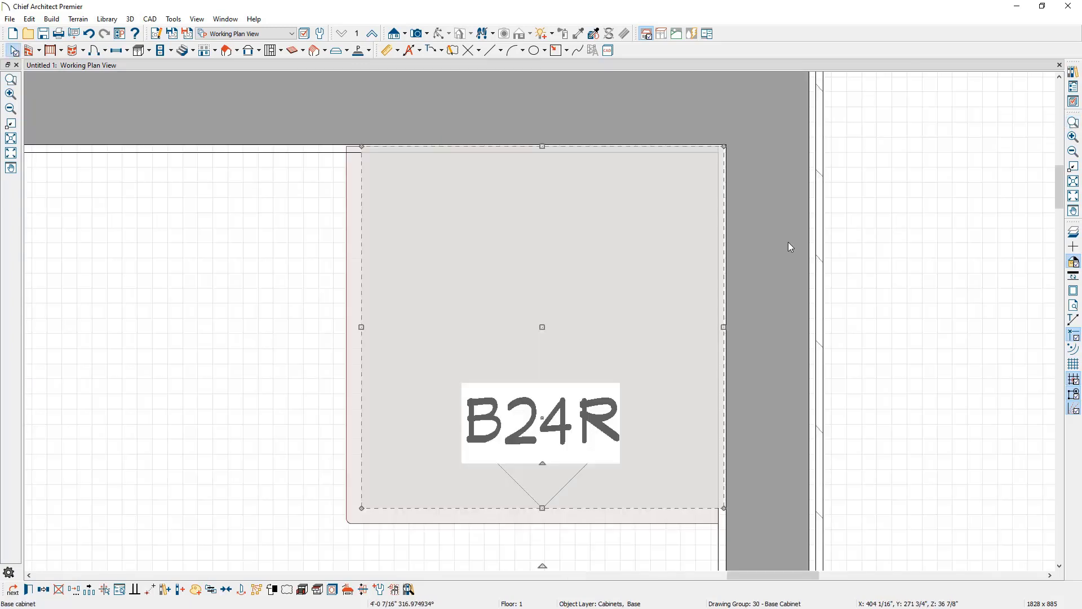